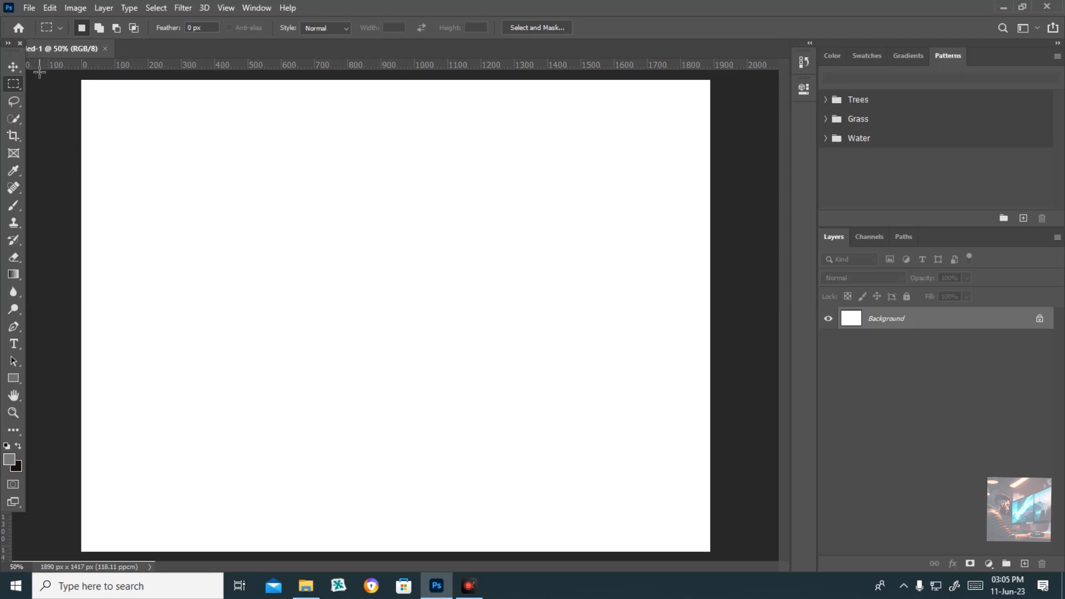
# - Start a new document and look through the Saved, Photo, Print, Art & Illustration, Web, Mobile and Film & Video presets
pyautogui.click(24, 7)
pyautogui.click(50, 20)
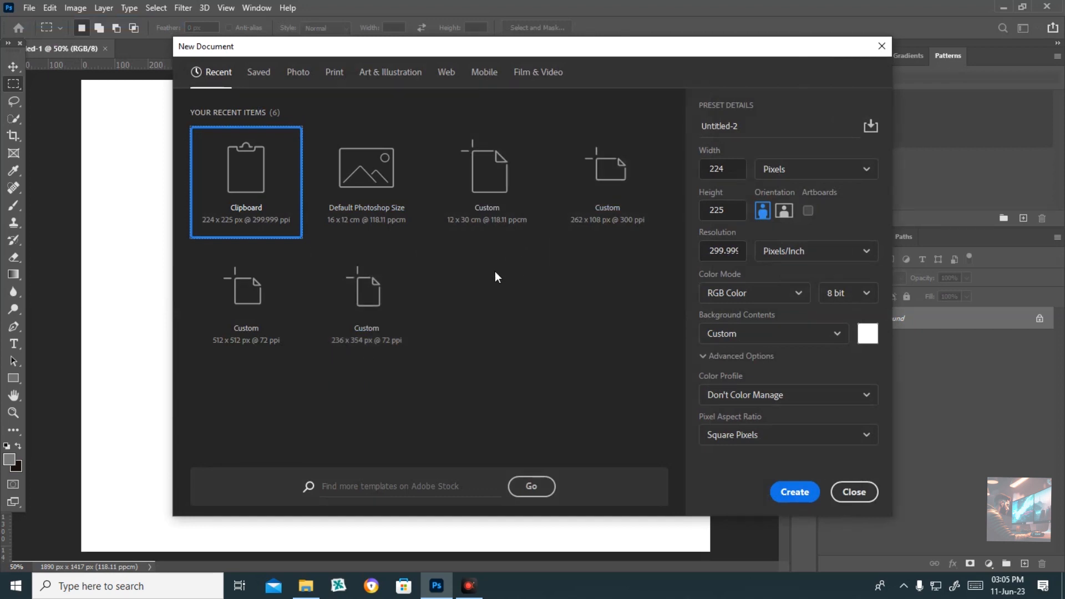
pyautogui.click(250, 78)
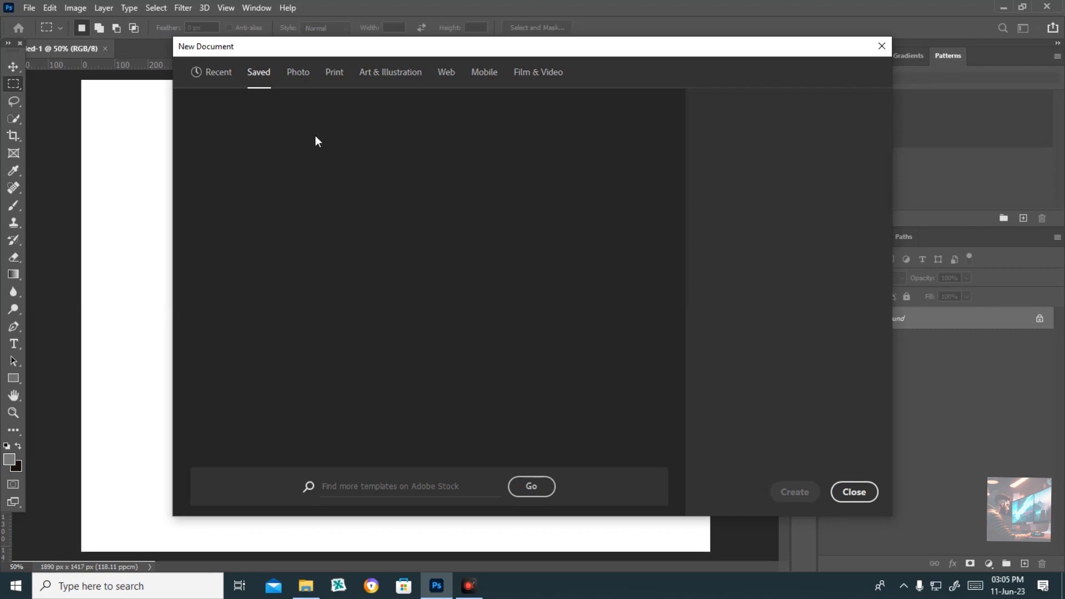
pyautogui.click(297, 80)
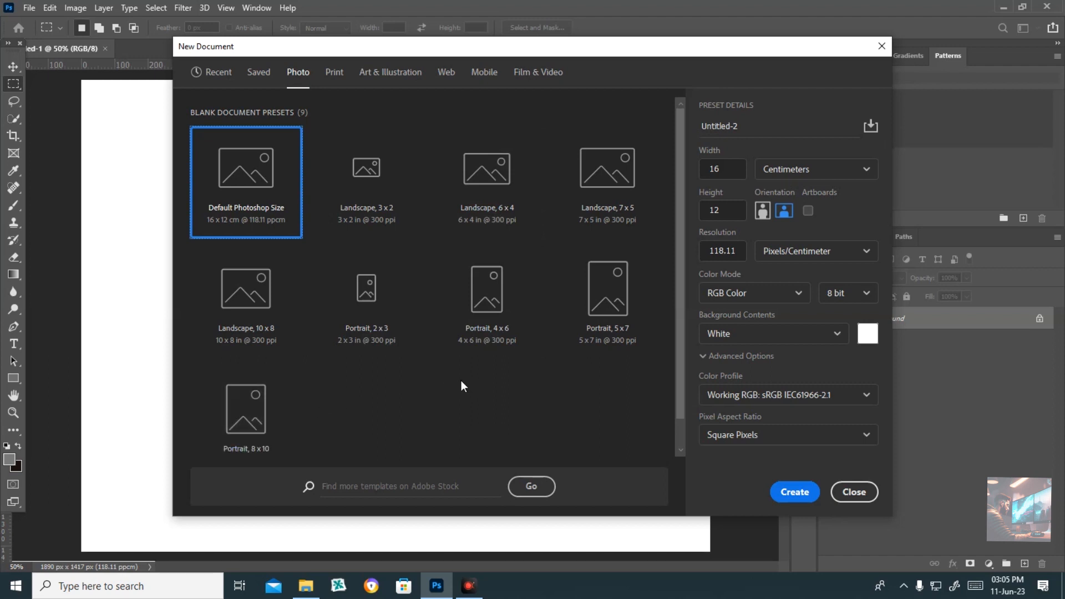
pyautogui.click(334, 73)
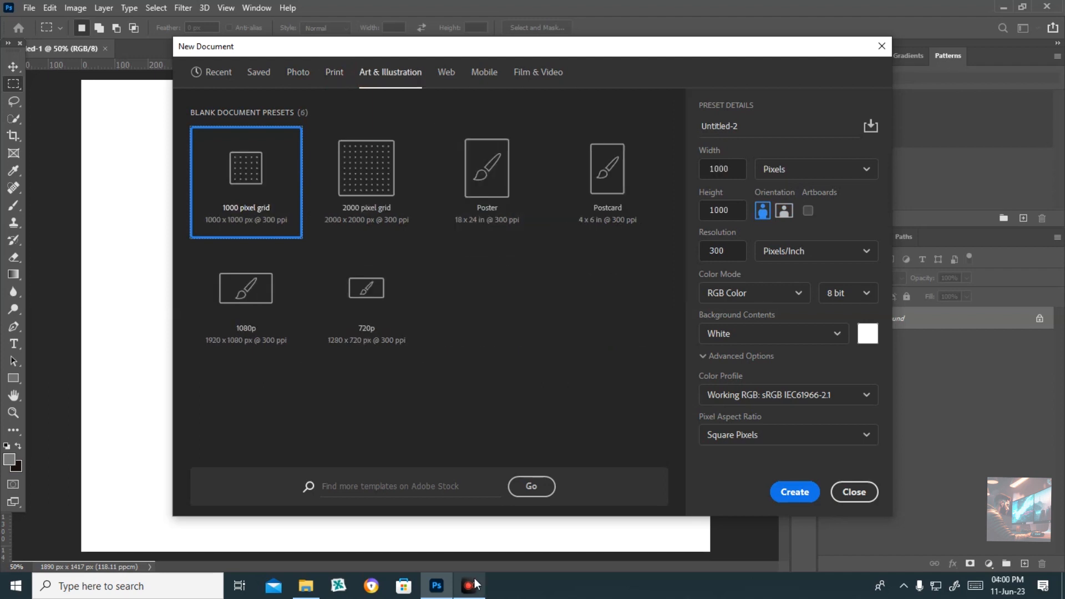
pyautogui.moveTo(474, 578)
pyautogui.click(447, 74)
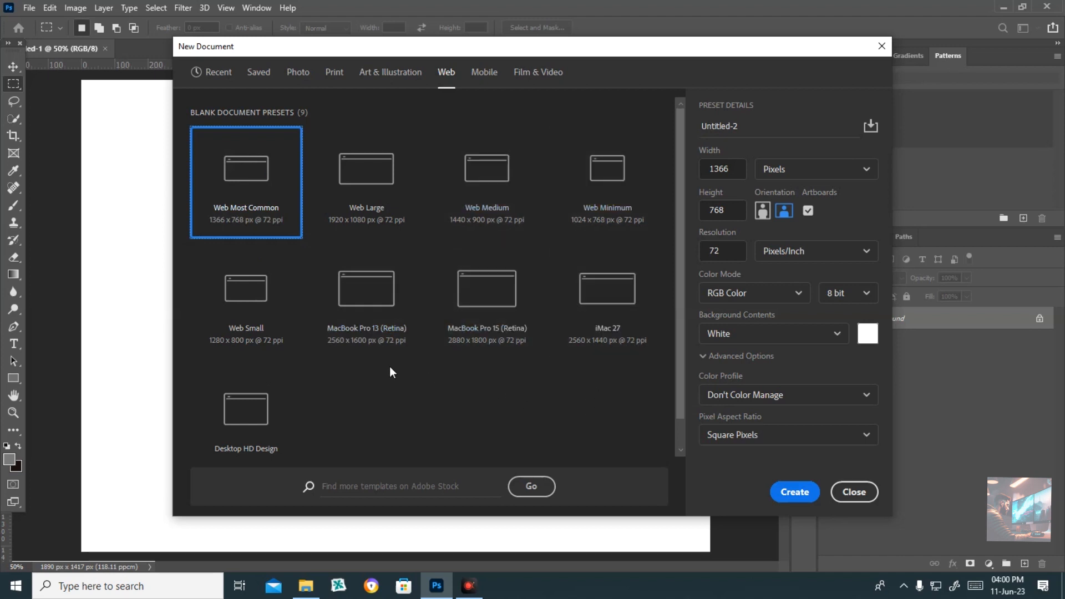
pyautogui.click(484, 74)
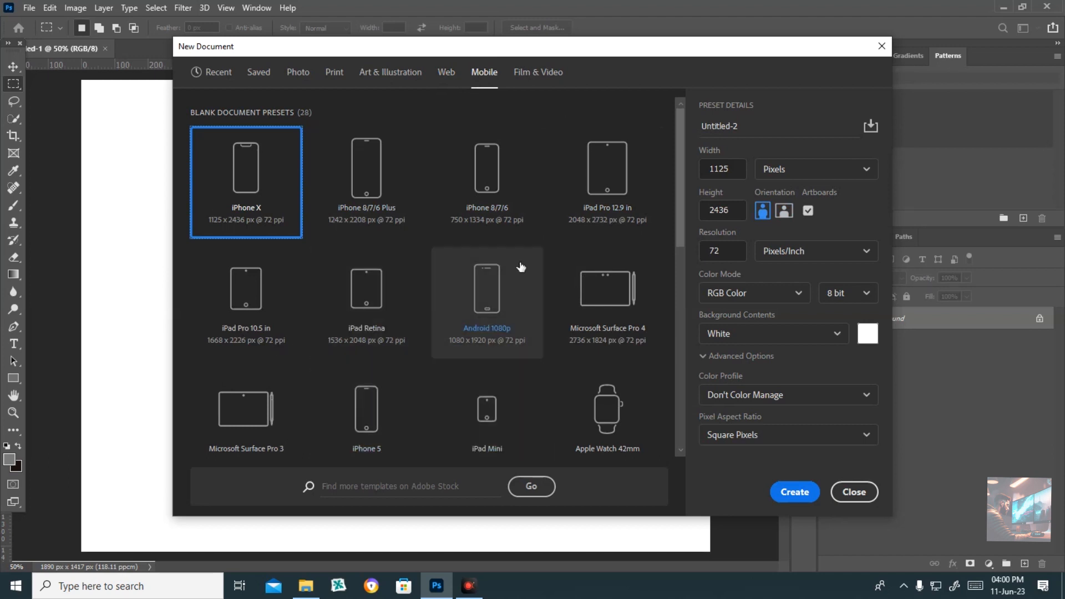
pyautogui.click(538, 73)
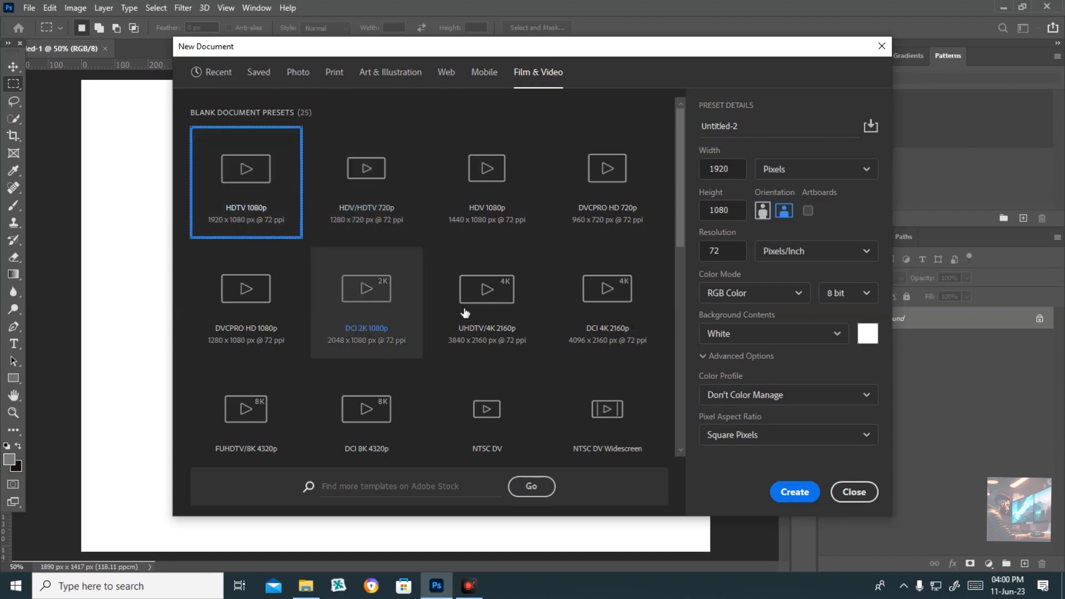
pyautogui.moveTo(682, 222); pyautogui.dragTo(687, 385)
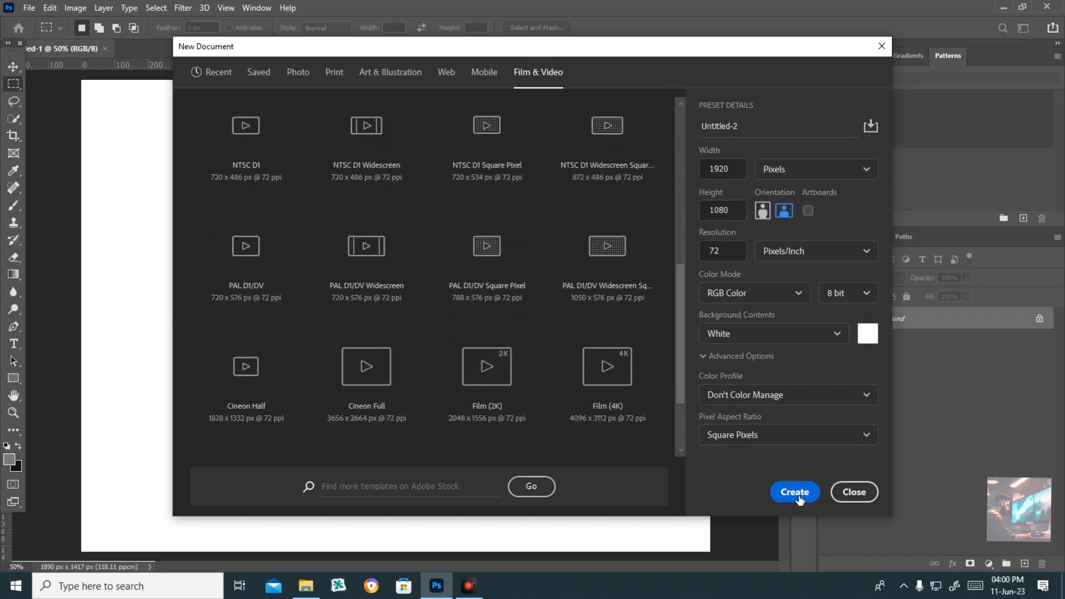
pyautogui.scroll(10, 668, 322)
# - Create the document from the recent Default Photoshop Size preset, 16 x 12 cm at 118.11 ppcm
pyautogui.click(208, 83)
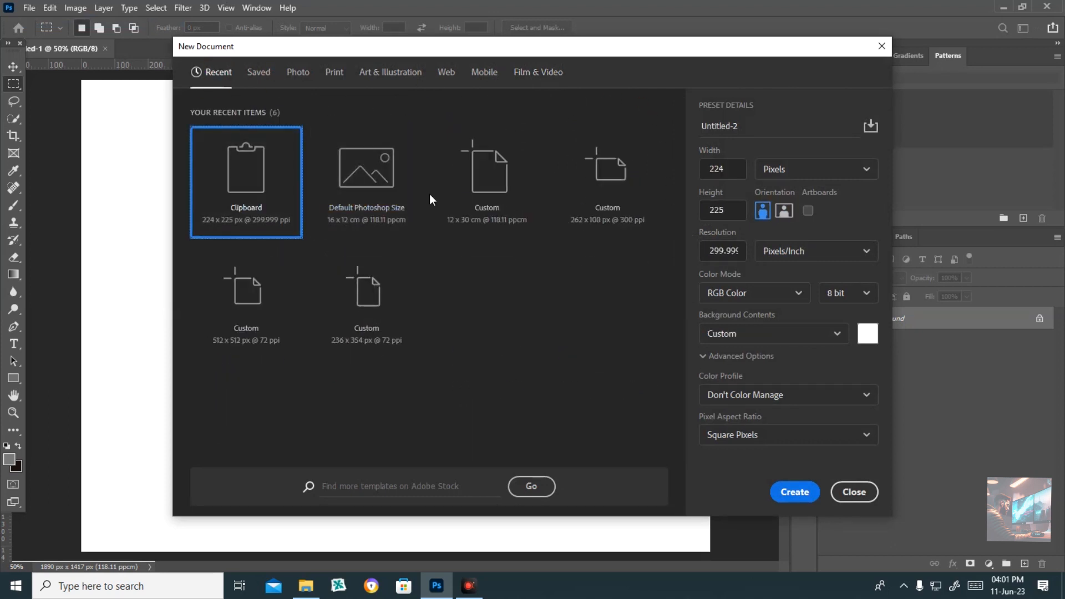
pyautogui.click(383, 195)
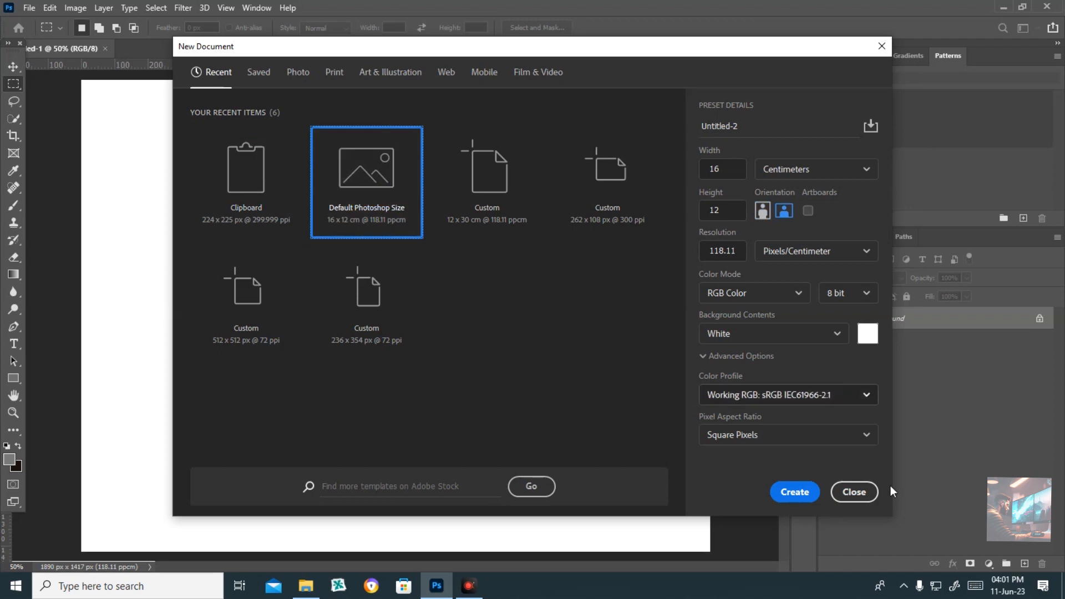
pyautogui.click(793, 492)
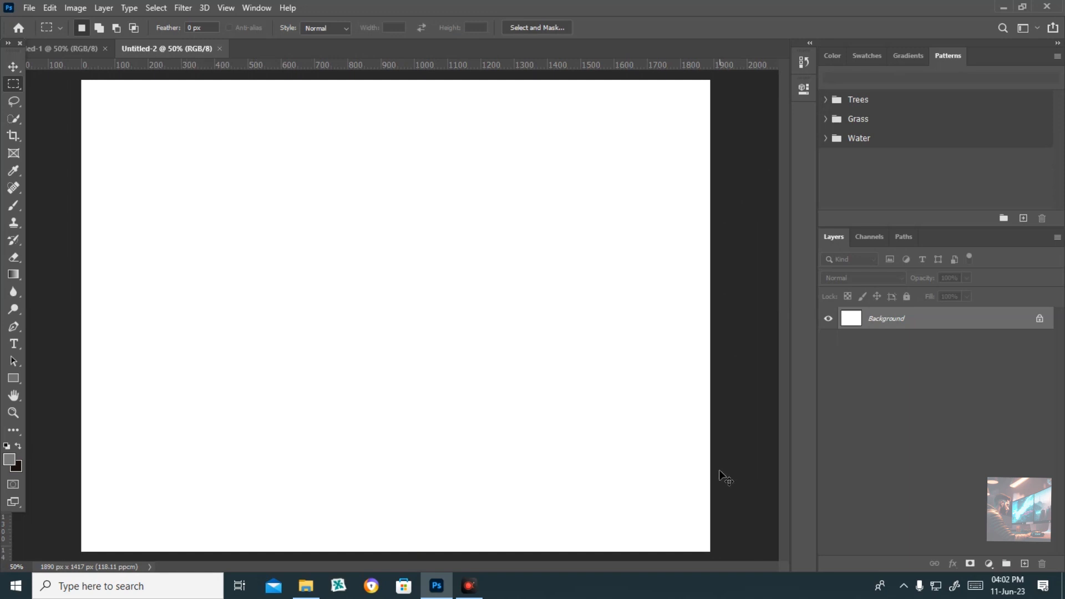
pyautogui.hotkey('ctrl', '-')
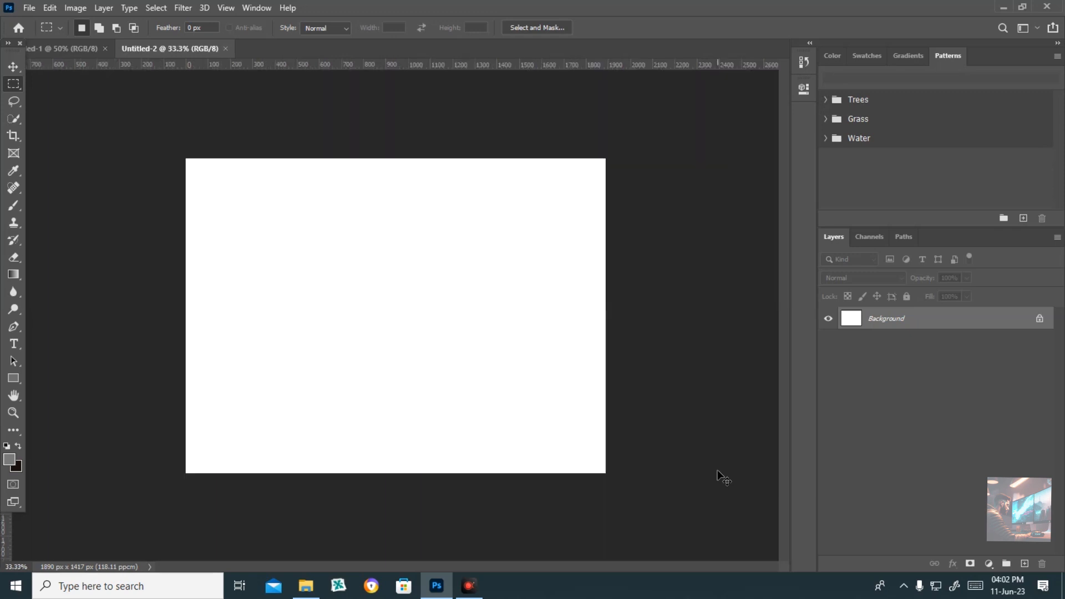
pyautogui.hotkey('ctrl', '-')
pyautogui.hotkey('ctrl', '-')
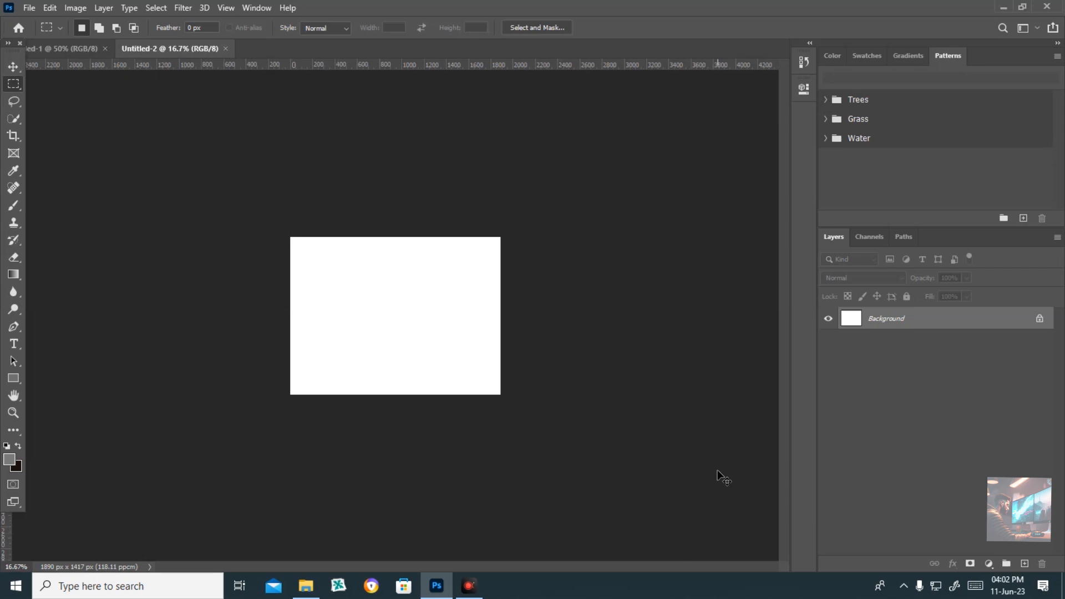
pyautogui.hotkey('ctrl', '+')
pyautogui.hotkey('ctrl', '+')
pyautogui.hotkey('ctrl', '+')
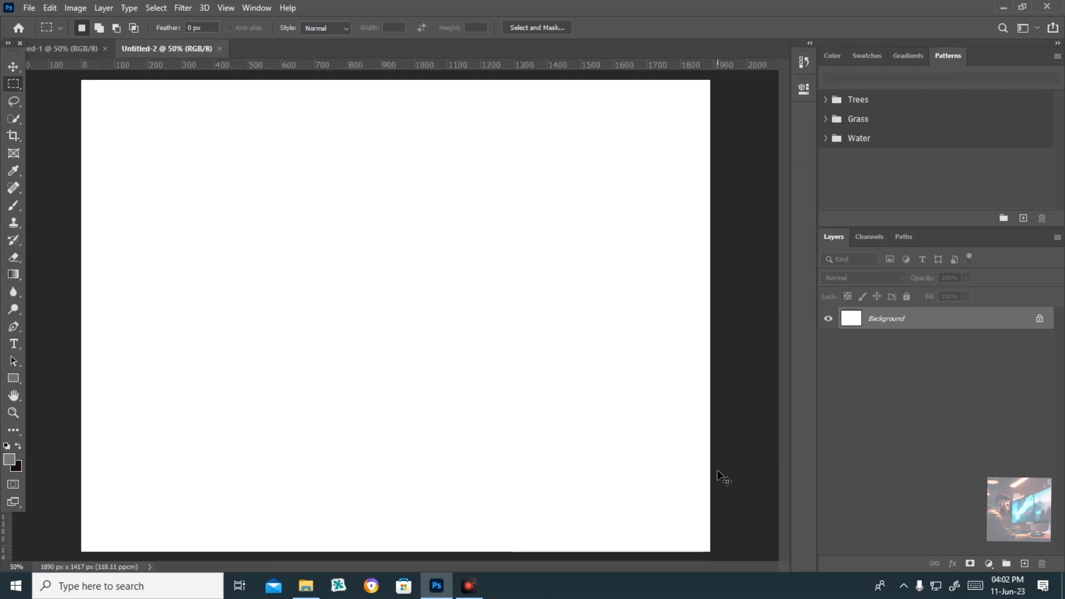
pyautogui.hotkey('ctrl', '+')
pyautogui.hotkey('ctrl', '-')
pyautogui.scroll(1, 715, 469)
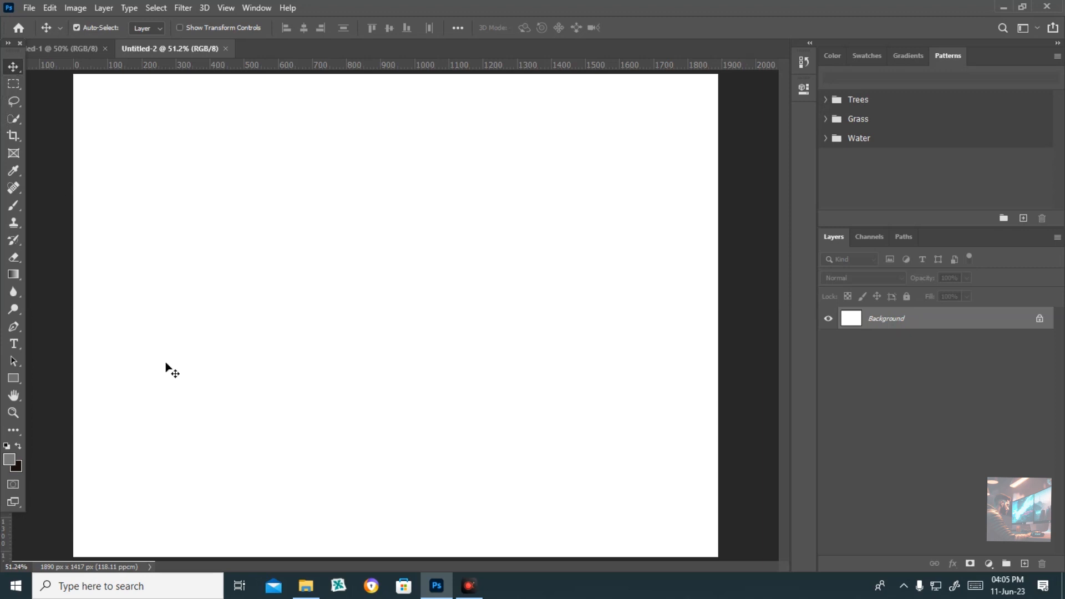
# - Place the three images th, th (1) and th (3) from the Downloads folder into the Untitled-2 document
pyautogui.click(306, 587)
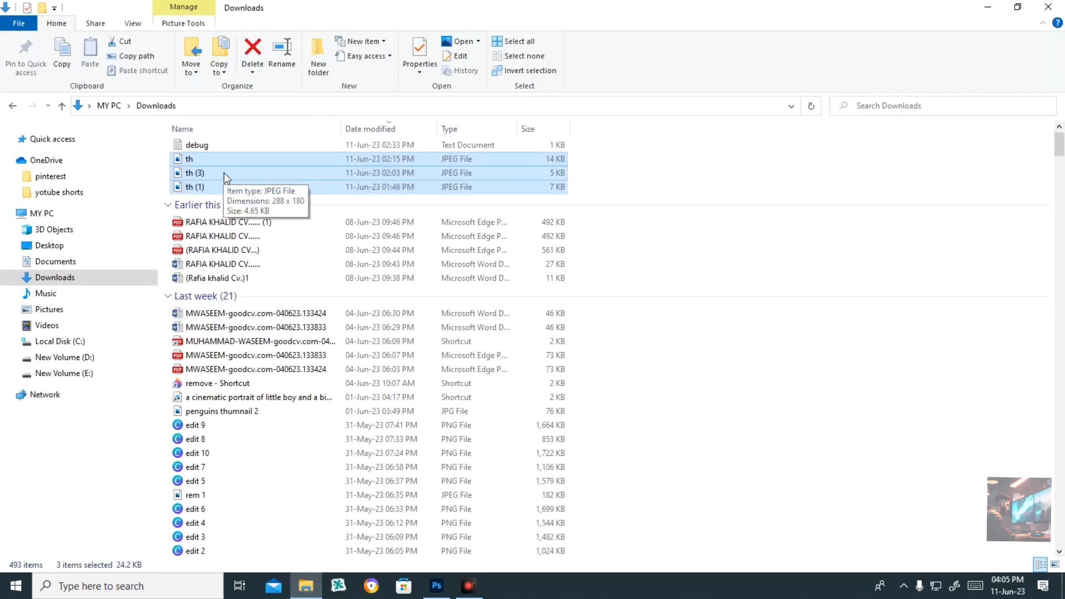
pyautogui.moveTo(224, 174); pyautogui.dragTo(382, 358)
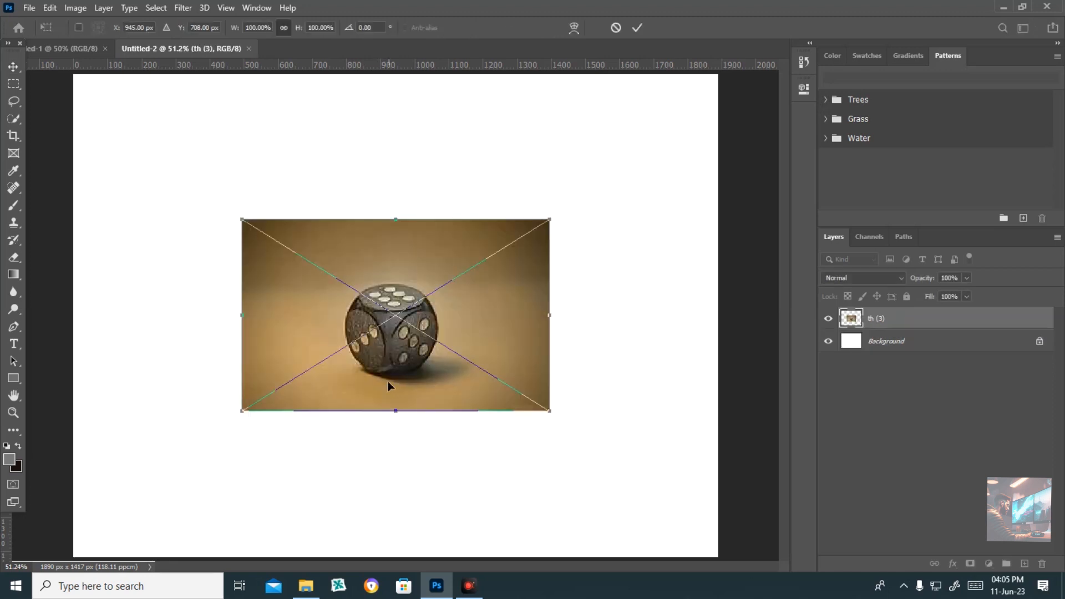
pyautogui.click(29, 8)
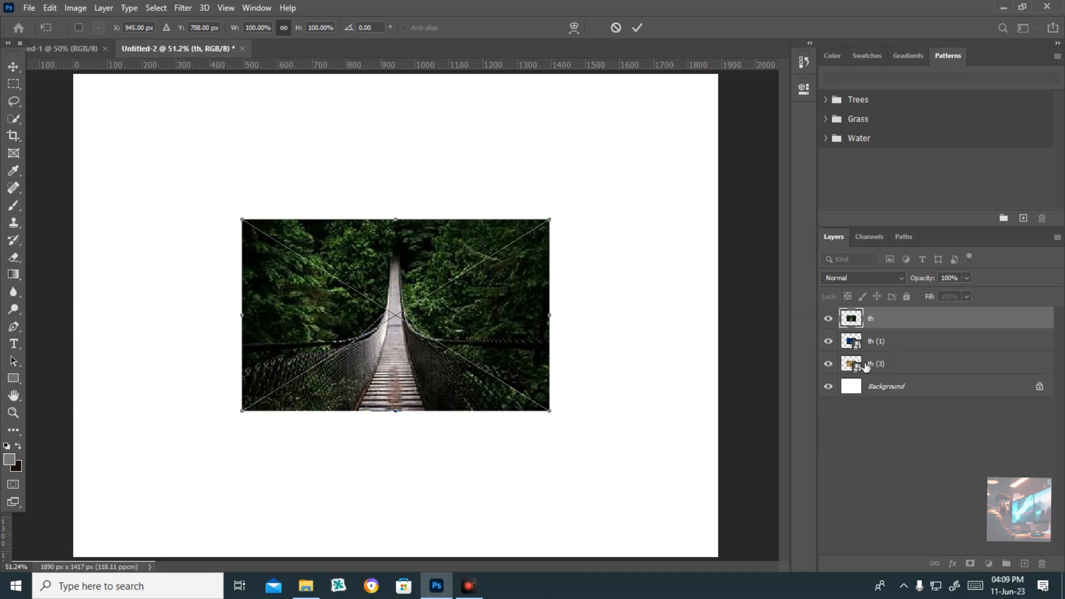
# - Rename the layers th, th (1) and th (3) as 1, 2 and 3
pyautogui.doubleClick(879, 317)
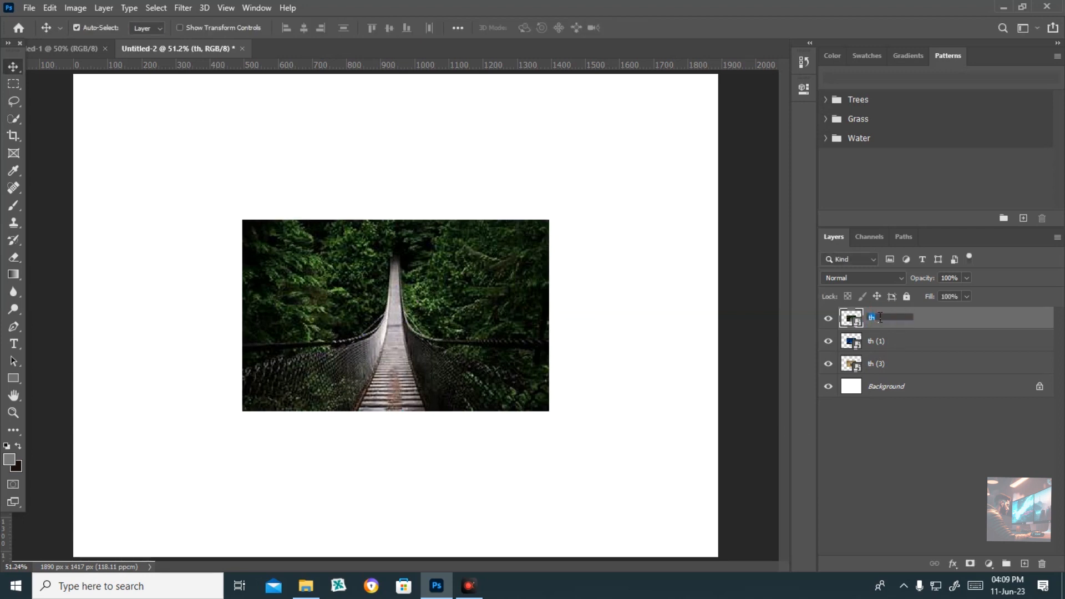
pyautogui.press('BackSpace')
pyautogui.press('Return')
pyautogui.doubleClick(885, 342)
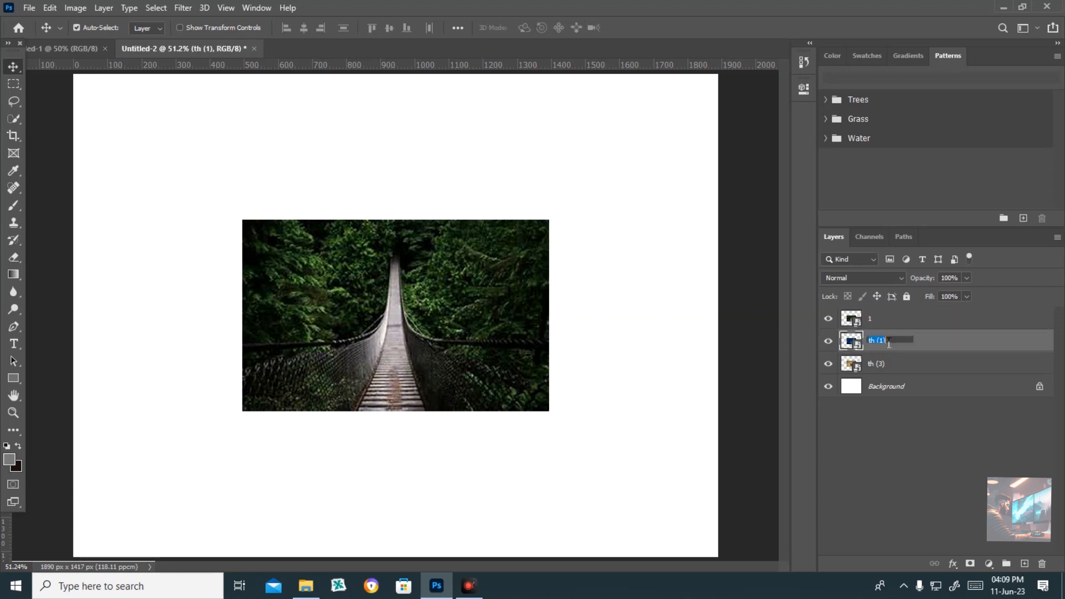
pyautogui.write('2')
pyautogui.click(877, 364)
pyautogui.doubleClick(877, 364)
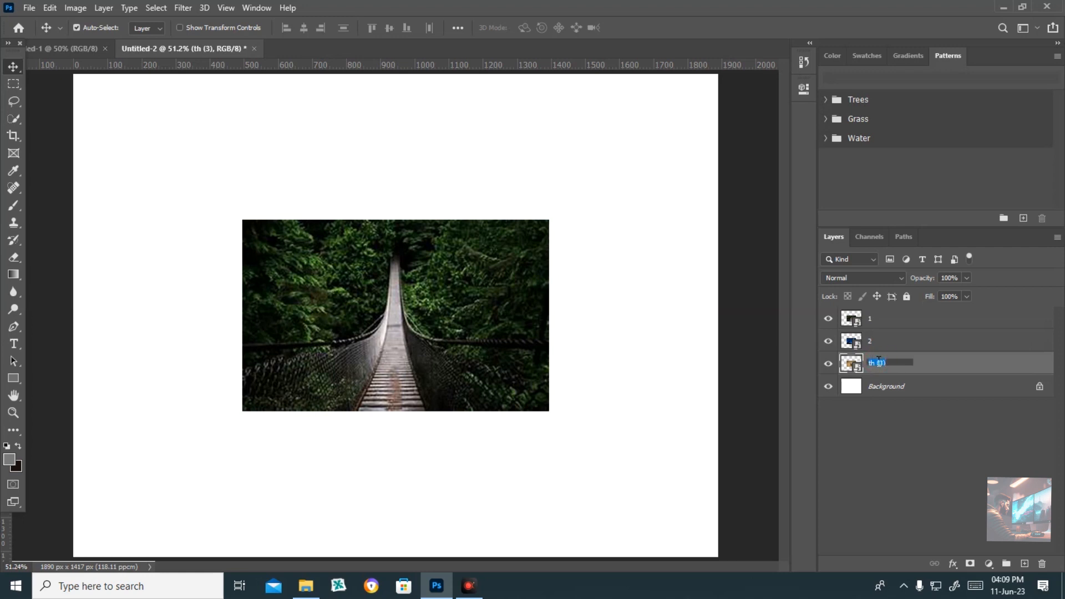
pyautogui.press('BackSpace')
pyautogui.write('3')
pyautogui.click(894, 440)
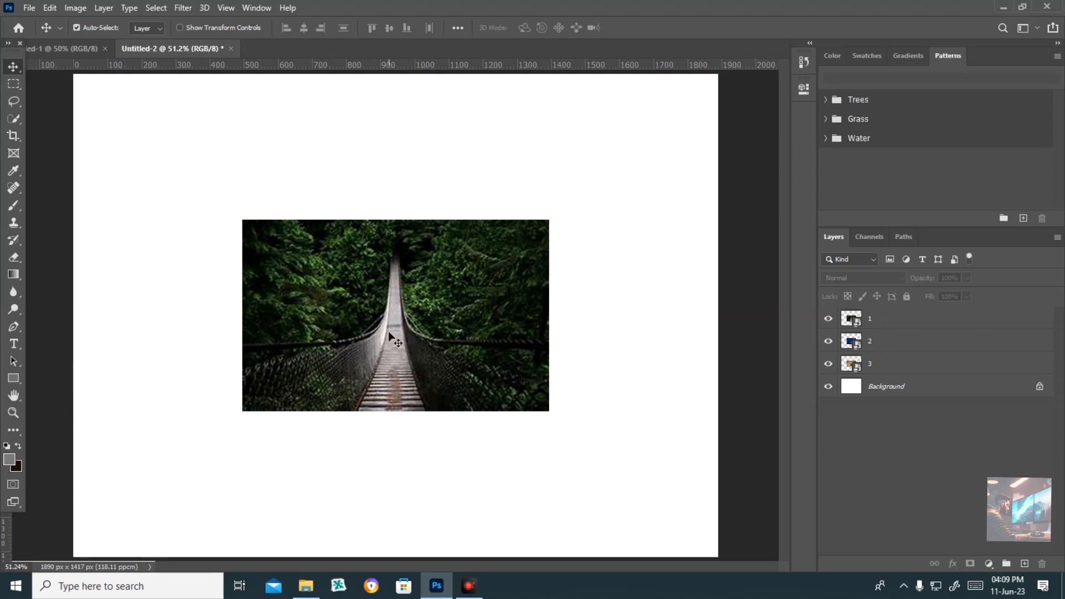
# - Arrange the images on the canvas with the bridge at upper left, the night sky at upper right and the dice centred below
pyautogui.moveTo(388, 332); pyautogui.dragTo(219, 184)
pyautogui.moveTo(337, 334); pyautogui.dragTo(490, 223)
pyautogui.moveTo(441, 344); pyautogui.dragTo(412, 477)
pyautogui.moveTo(212, 149); pyautogui.dragTo(227, 184)
pyautogui.moveTo(469, 181); pyautogui.dragTo(481, 182)
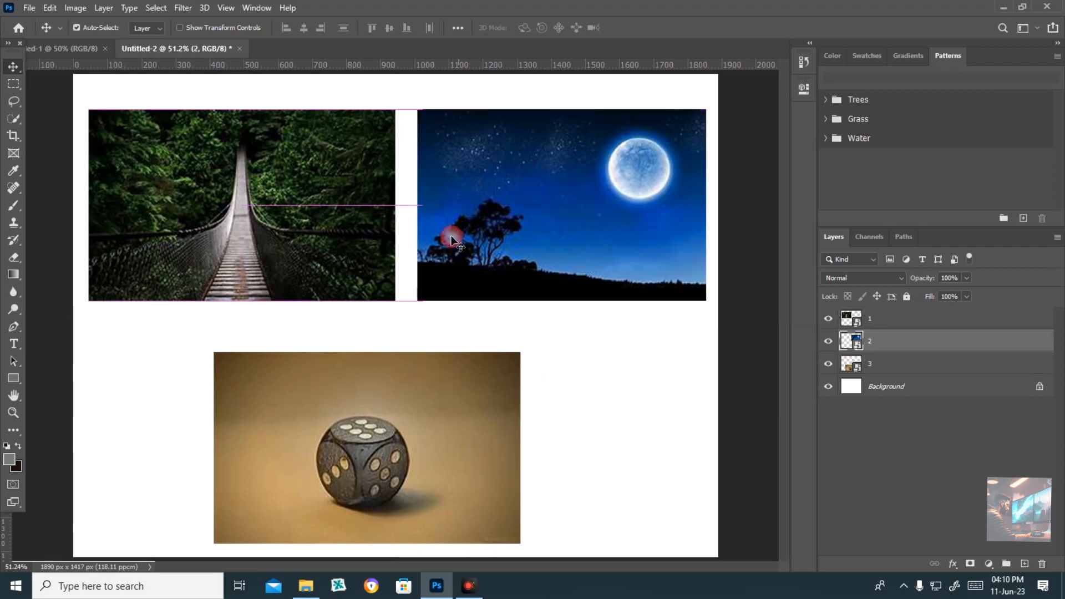
pyautogui.moveTo(428, 366); pyautogui.dragTo(434, 367)
pyautogui.moveTo(442, 366); pyautogui.dragTo(442, 366)
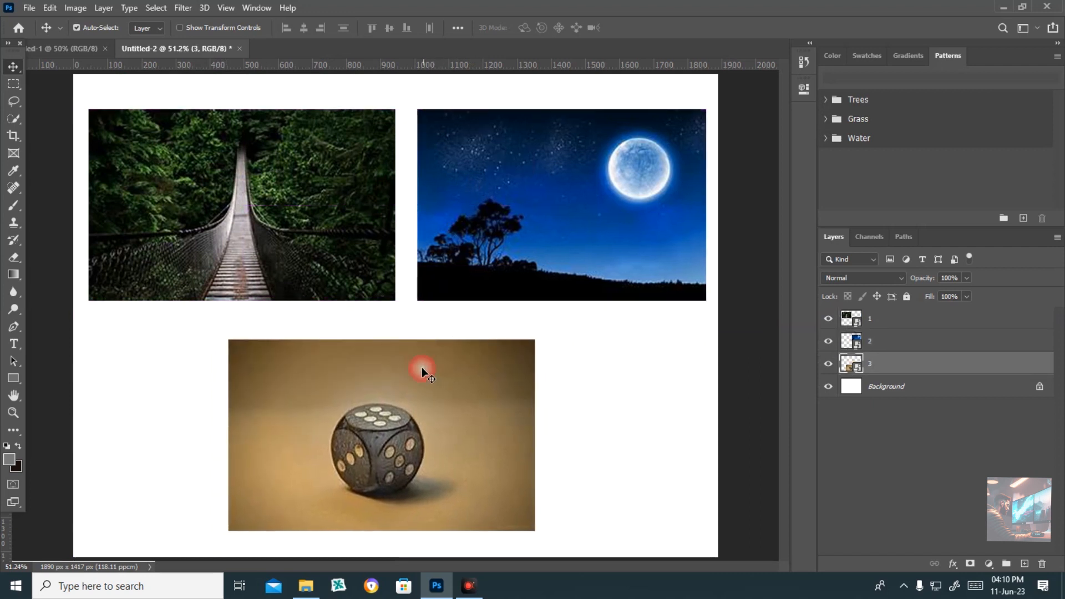
pyautogui.moveTo(453, 475); pyautogui.dragTo(556, 498)
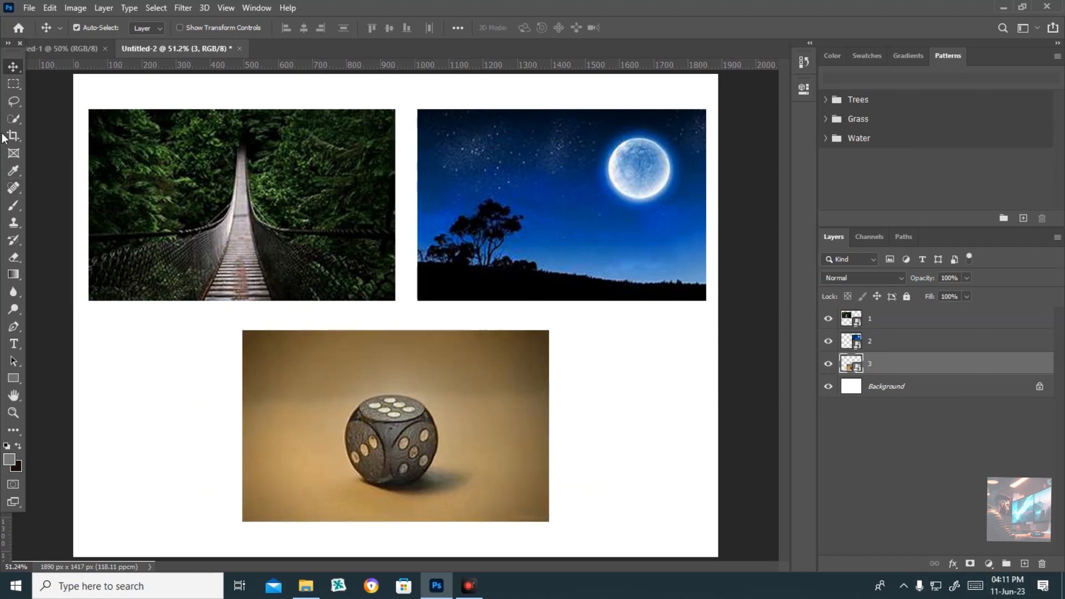
pyautogui.click(239, 203)
pyautogui.moveTo(238, 201); pyautogui.dragTo(200, 189)
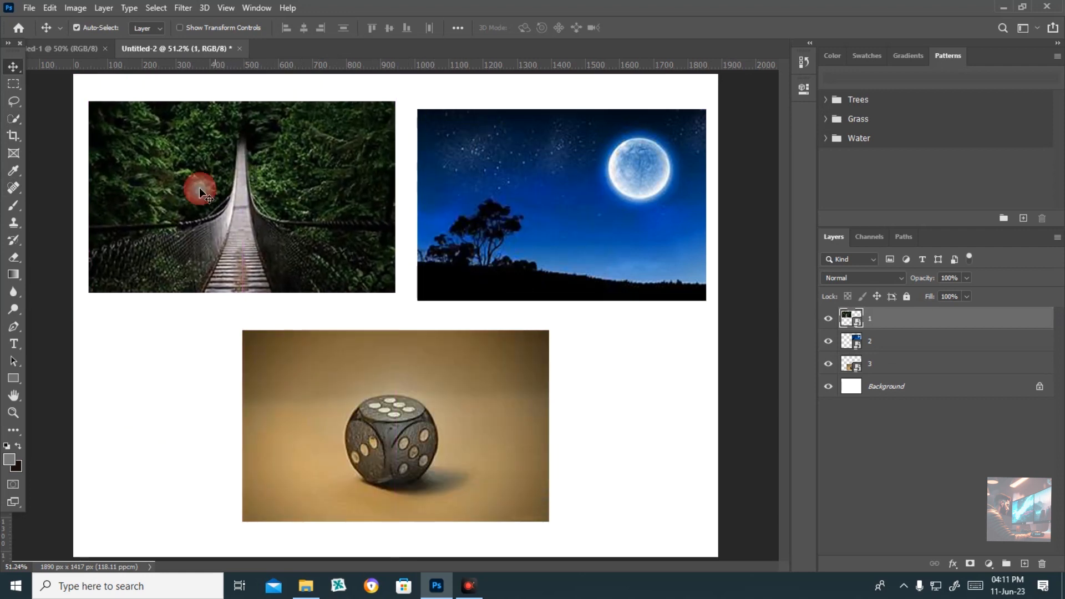
# - Copy the dice from layer 3 to a new layer using a rectangular marquee, and move the copy to the left of the dice image
pyautogui.click(14, 86)
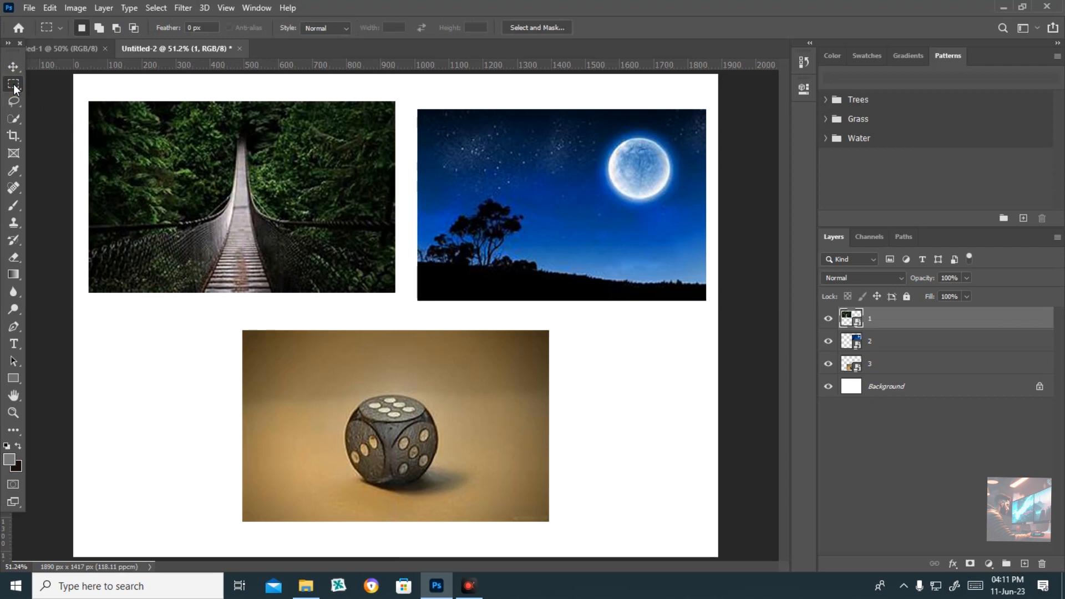
pyautogui.rightClick(14, 85)
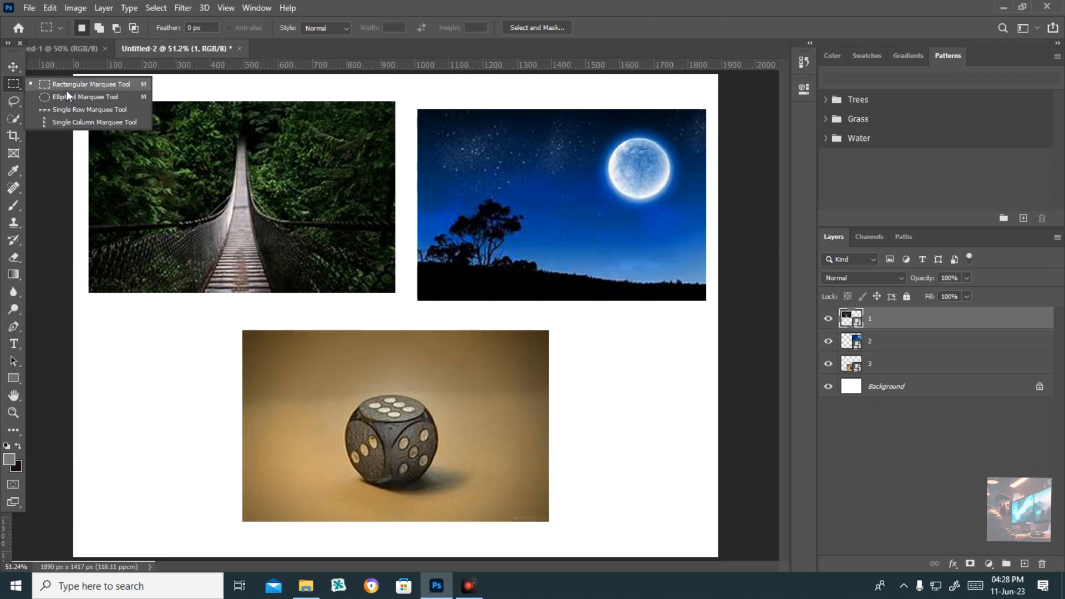
pyautogui.click(67, 88)
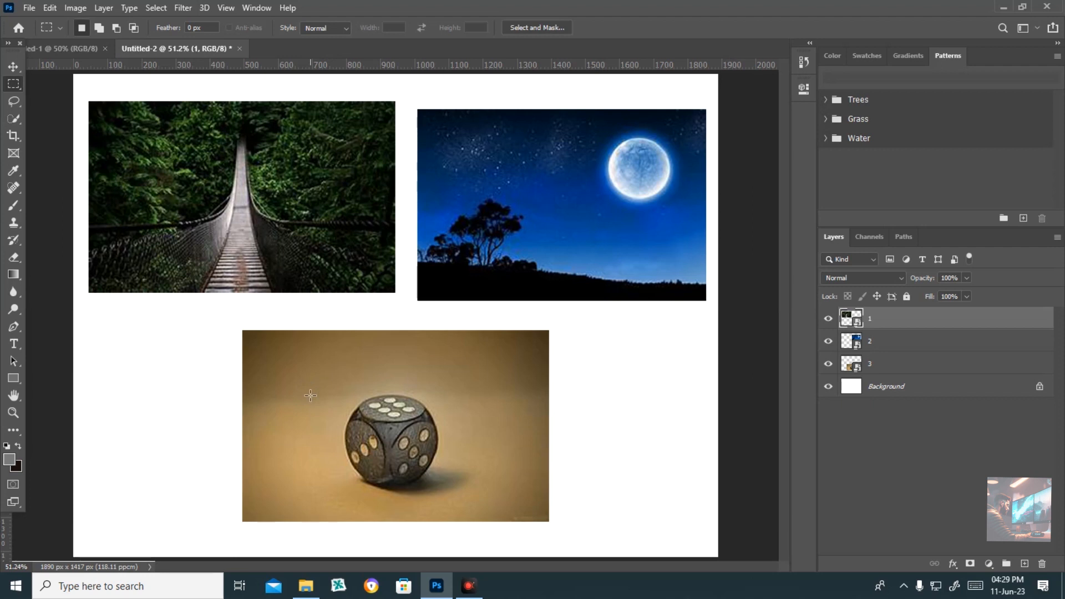
pyautogui.moveTo(312, 392); pyautogui.dragTo(474, 490)
pyautogui.click(871, 365)
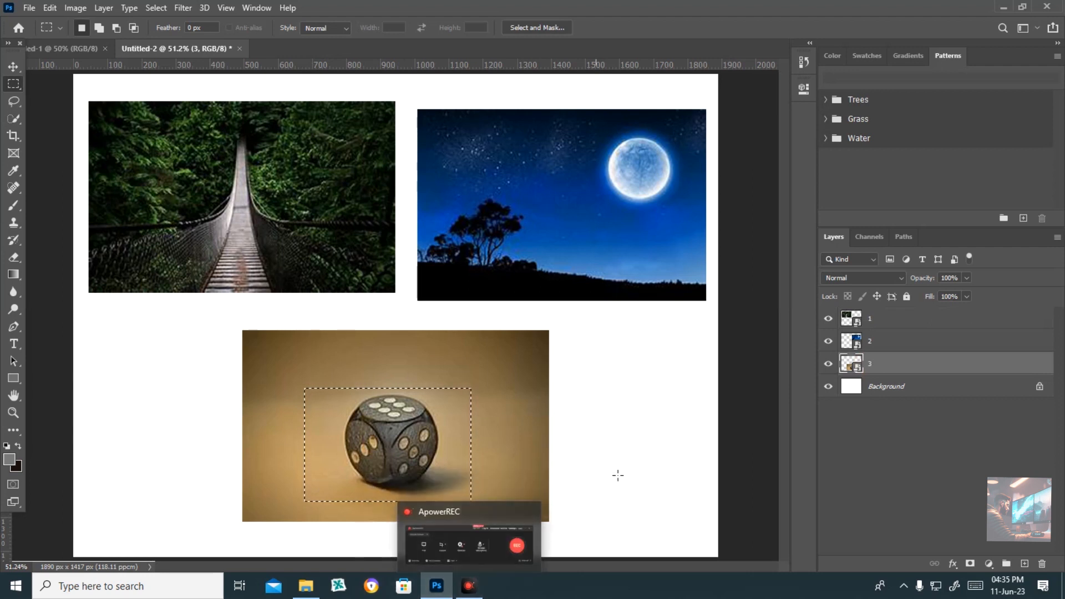
pyautogui.hotkey('ctrl', 'j')
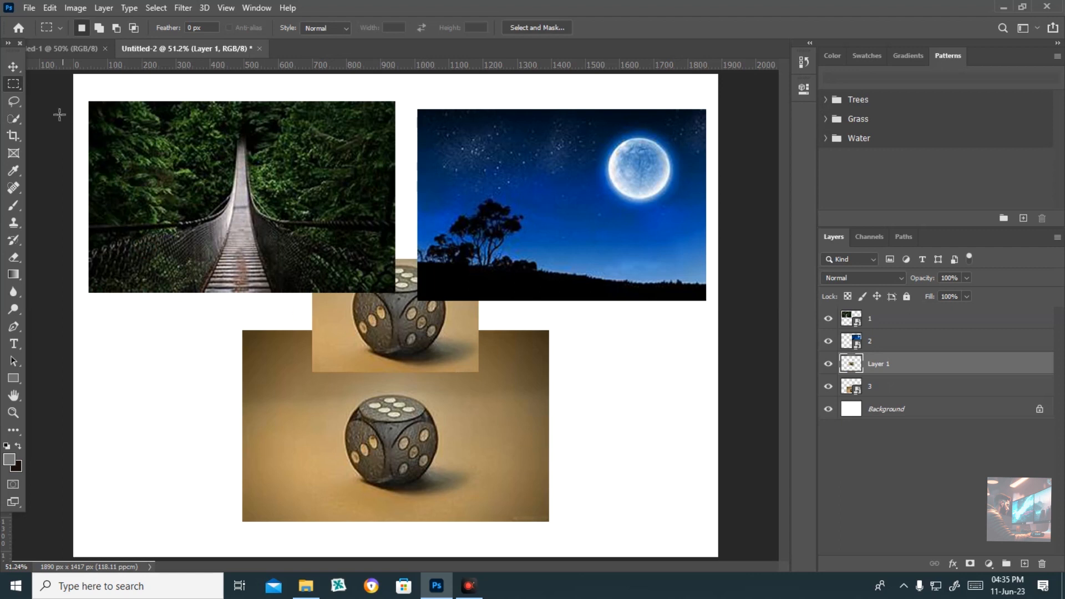
pyautogui.click(14, 67)
pyautogui.moveTo(345, 363); pyautogui.dragTo(145, 480)
# - Select the moon with the Elliptical Marquee tool and copy it from layer 2 to a new layer
pyautogui.click(13, 84)
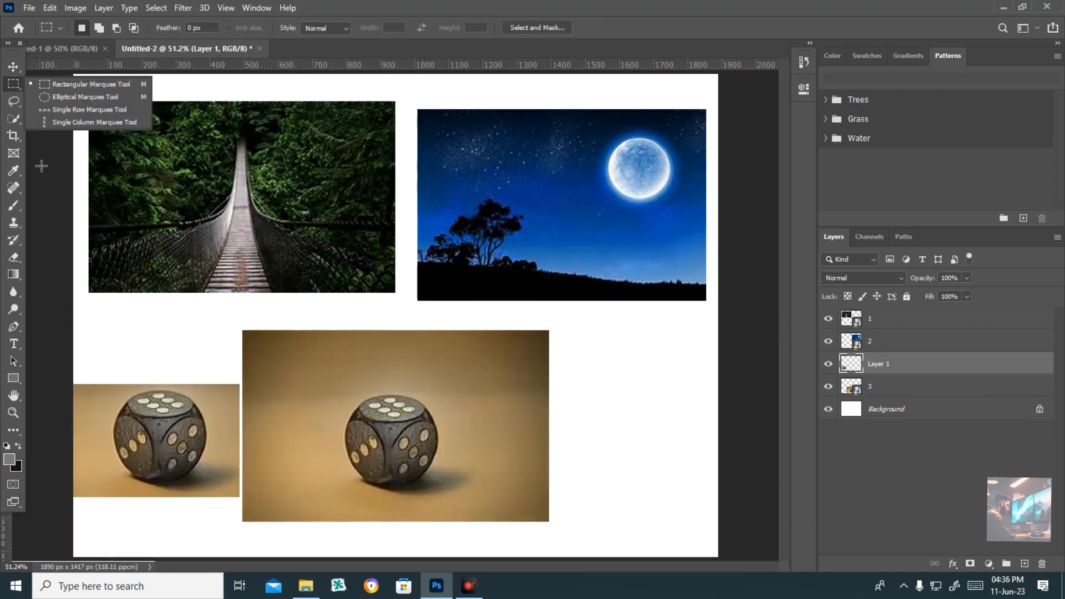
pyautogui.click(76, 98)
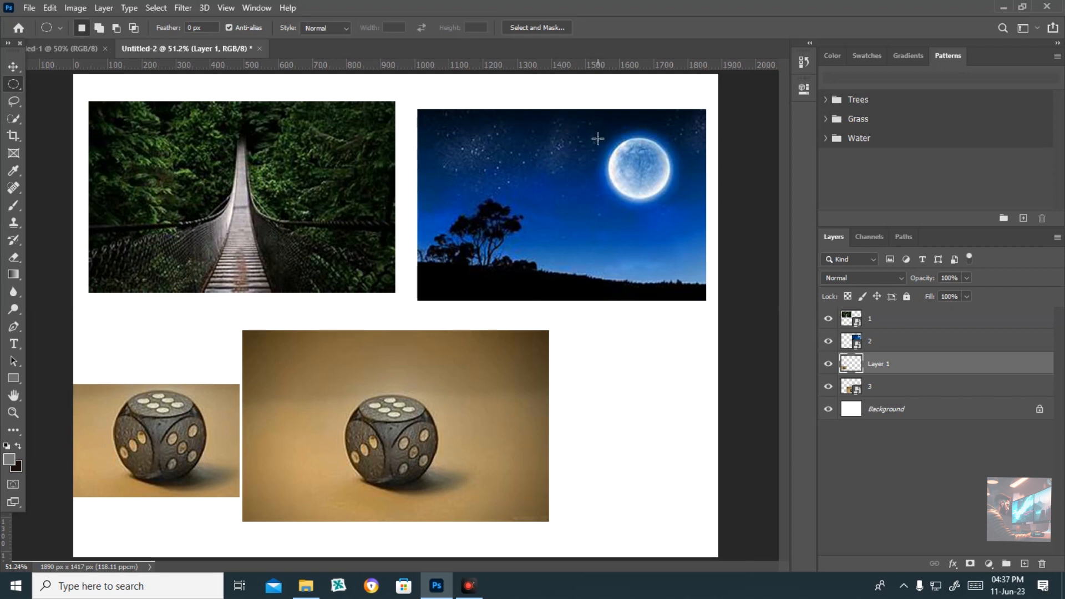
pyautogui.moveTo(598, 140); pyautogui.dragTo(683, 201)
pyautogui.moveTo(880, 344); pyautogui.dragTo(780, 300)
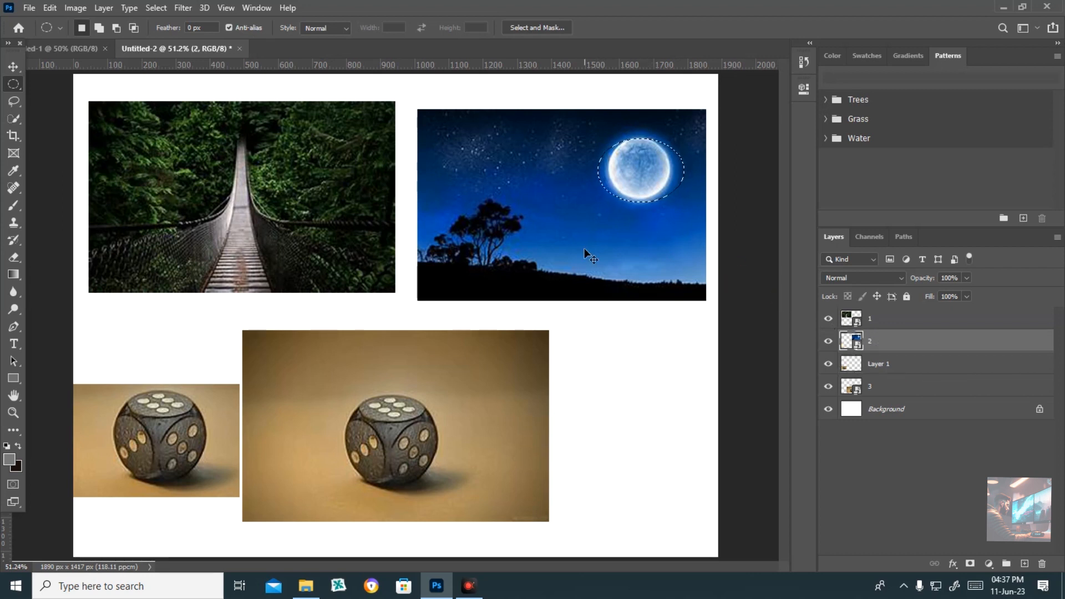
pyautogui.hotkey('ctrl', 'j')
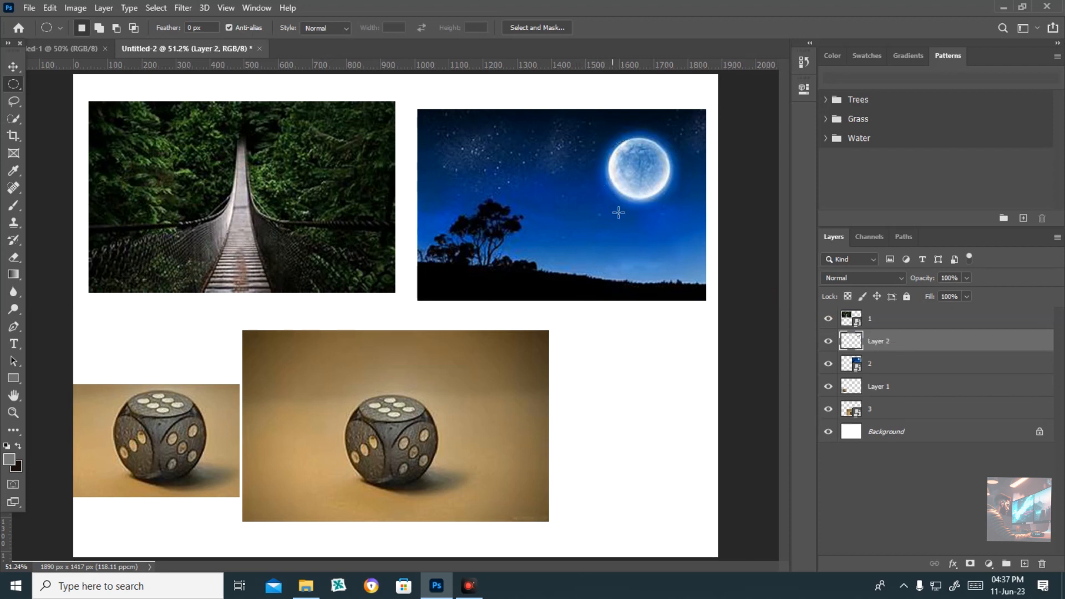
# - Move the copied moon onto the white area below the night-sky image, to the right of the large dice image
pyautogui.click(13, 70)
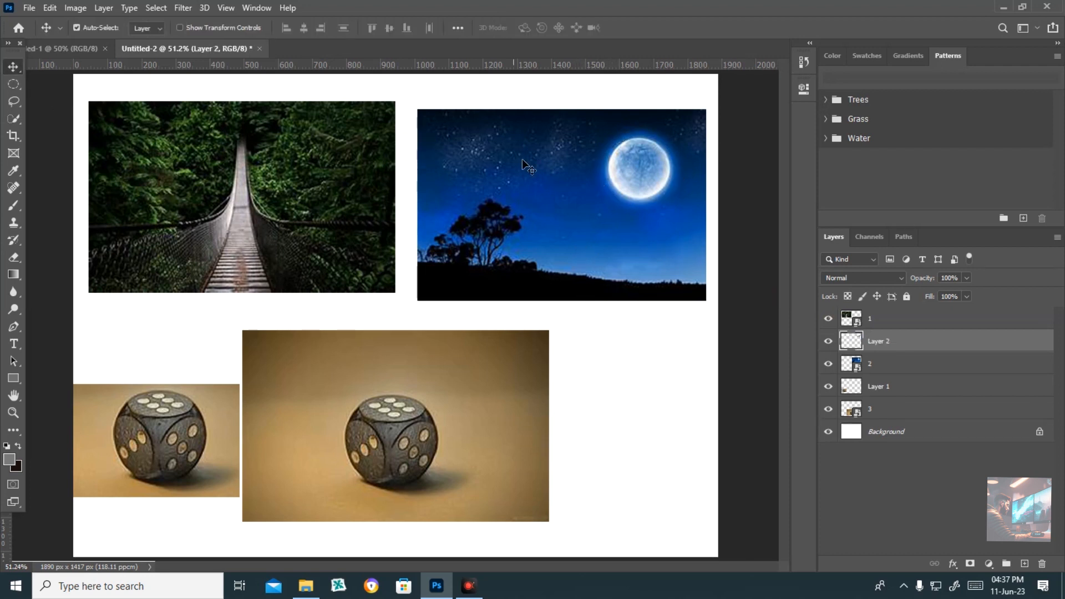
pyautogui.moveTo(616, 177); pyautogui.dragTo(619, 405)
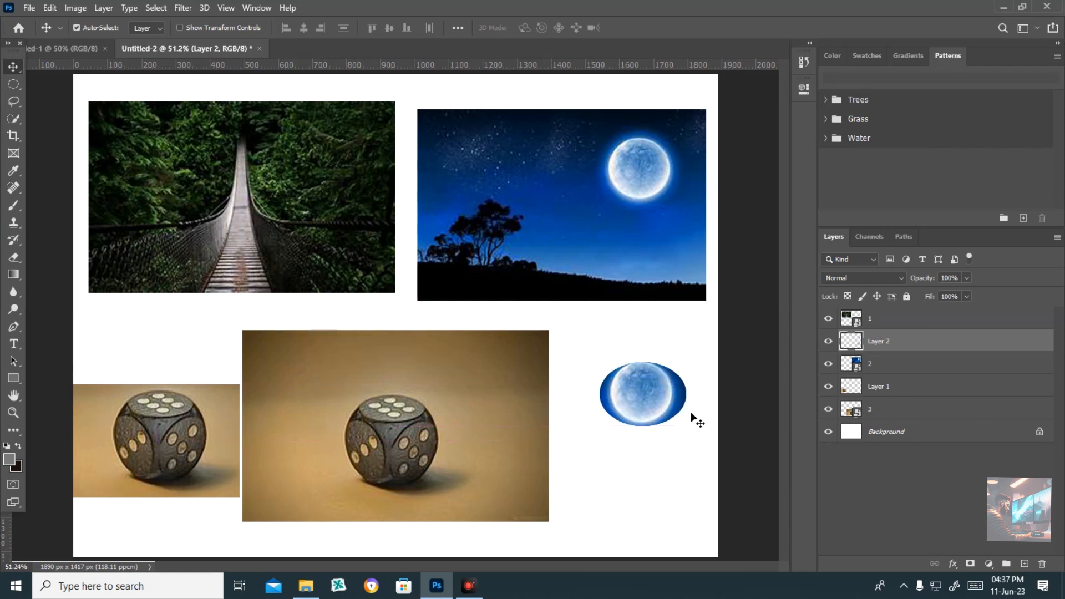
pyautogui.click(11, 85)
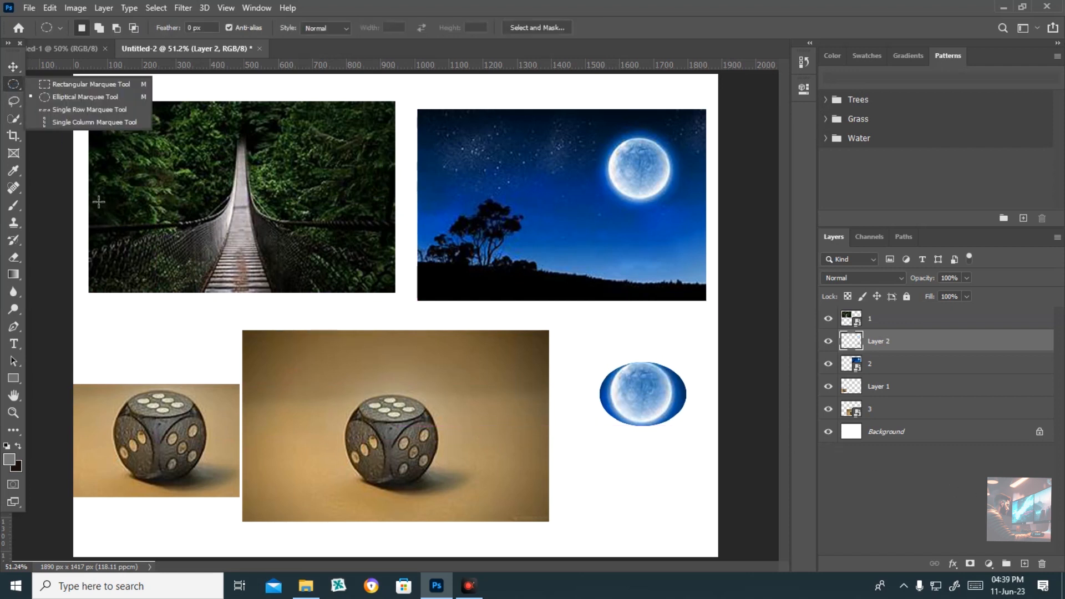
pyautogui.click(60, 193)
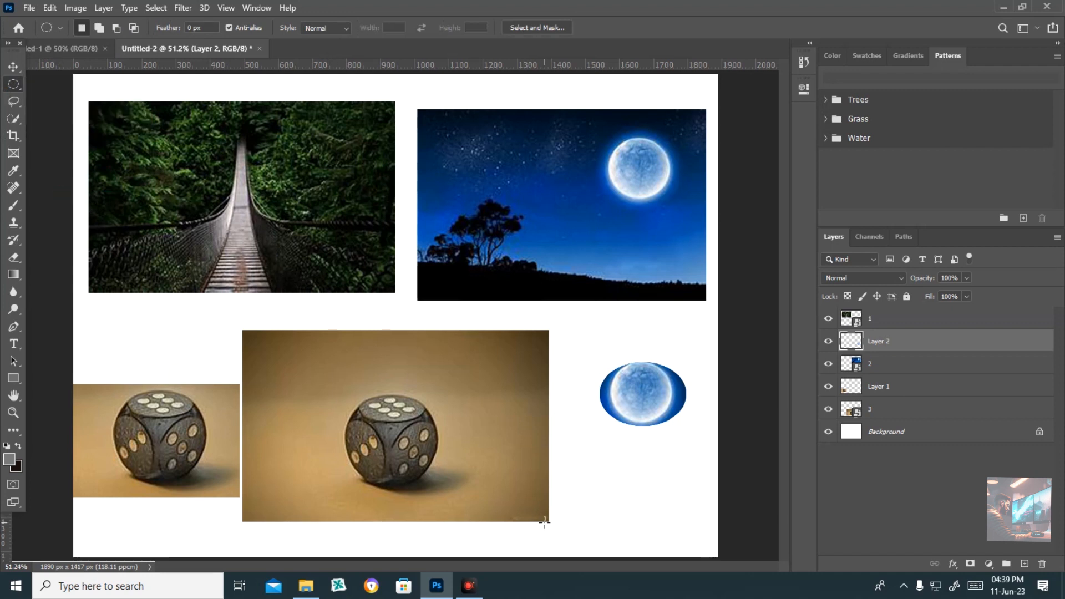
# - Clear the canvas down to the night-sky image and stretch it to about 226% width and 259% height, covering the whole canvas
pyautogui.press('Delete')
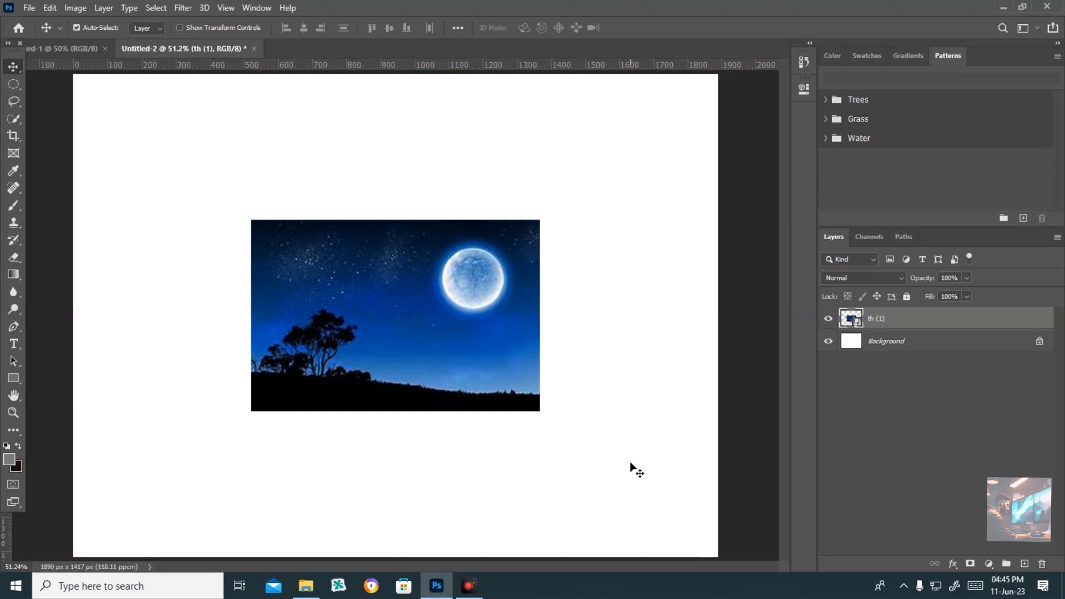
pyautogui.press('ctrl')
pyautogui.hotkey('ctrl', 't')
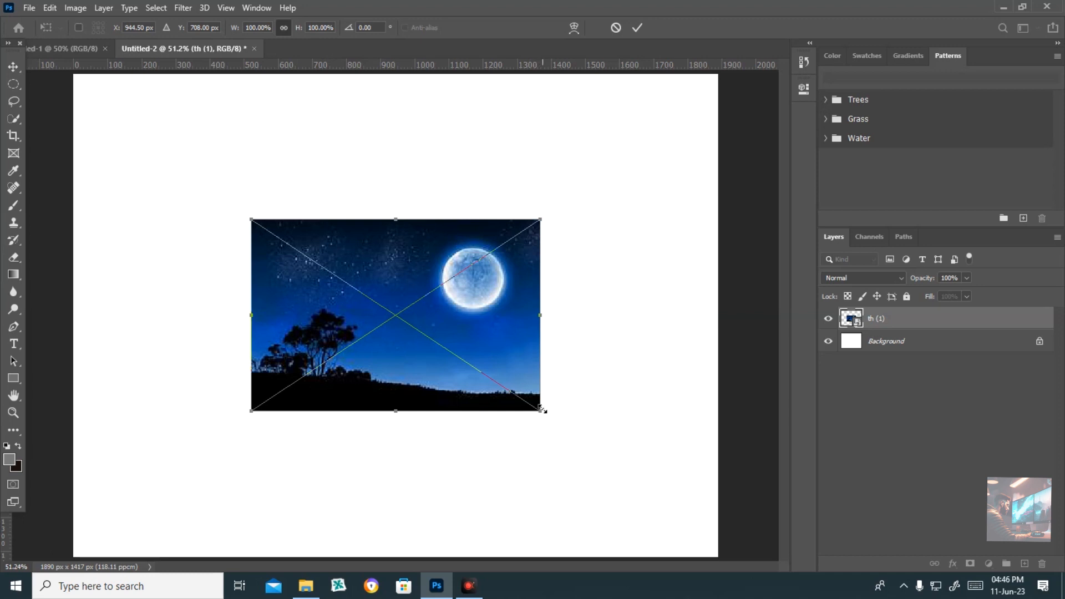
pyautogui.moveTo(539, 411); pyautogui.dragTo(670, 598)
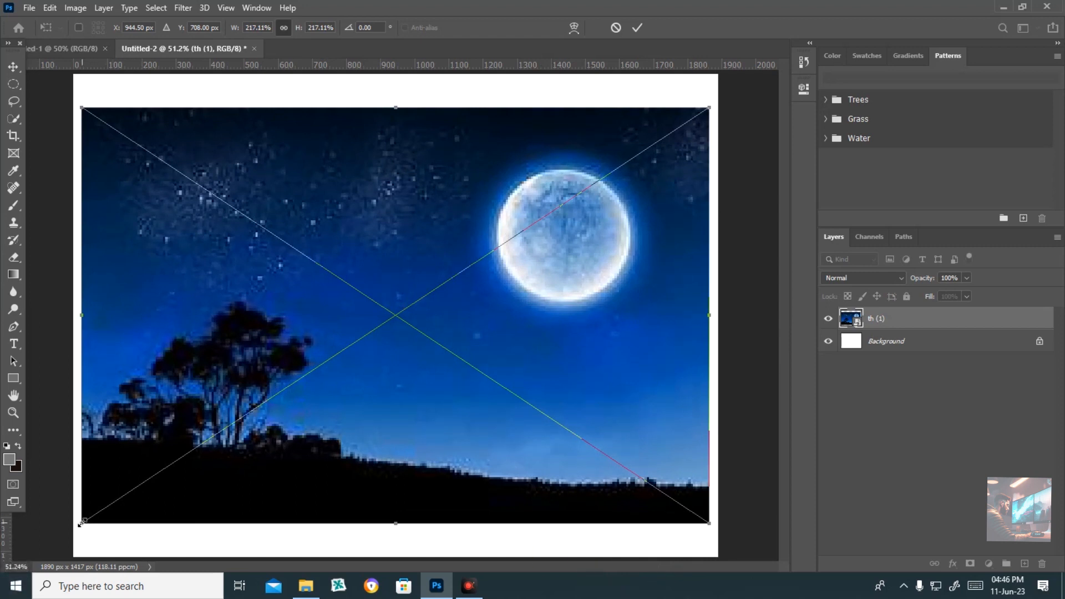
pyautogui.moveTo(80, 523); pyautogui.dragTo(71, 555)
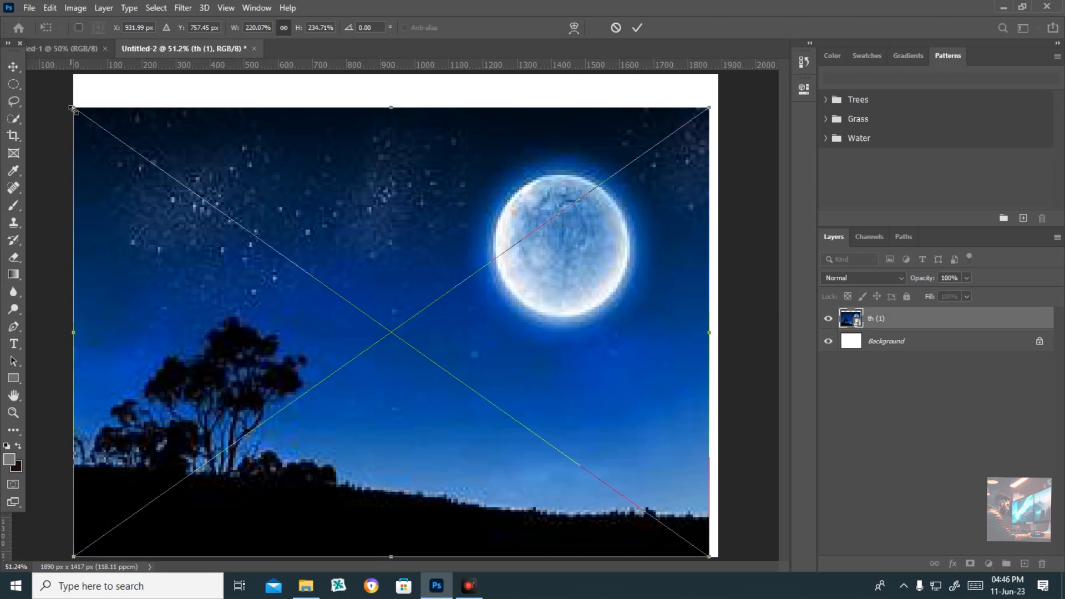
pyautogui.moveTo(74, 107); pyautogui.dragTo(73, 74)
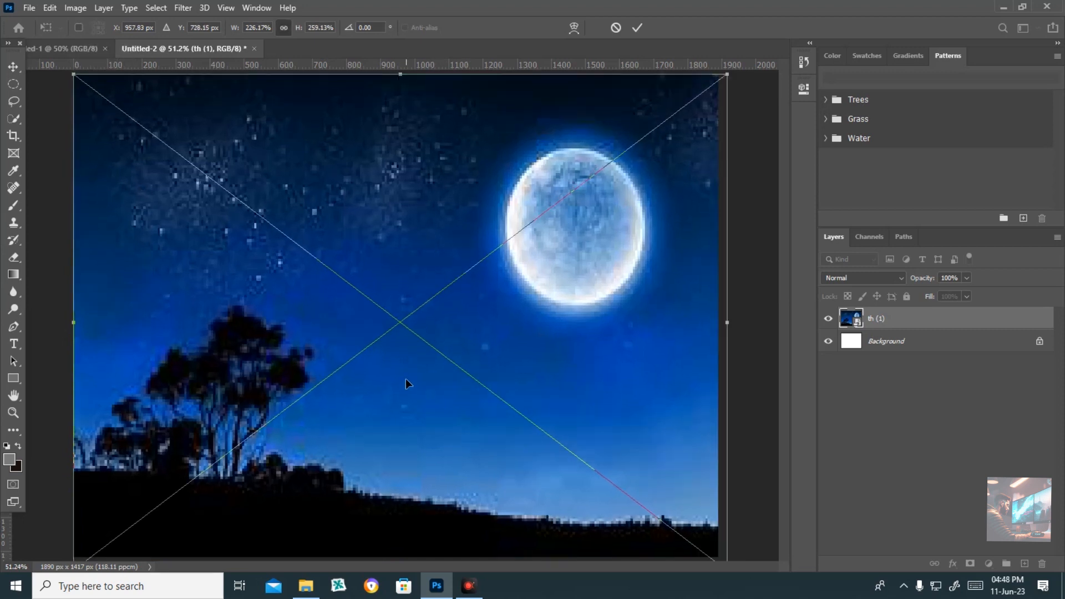
pyautogui.press('Return')
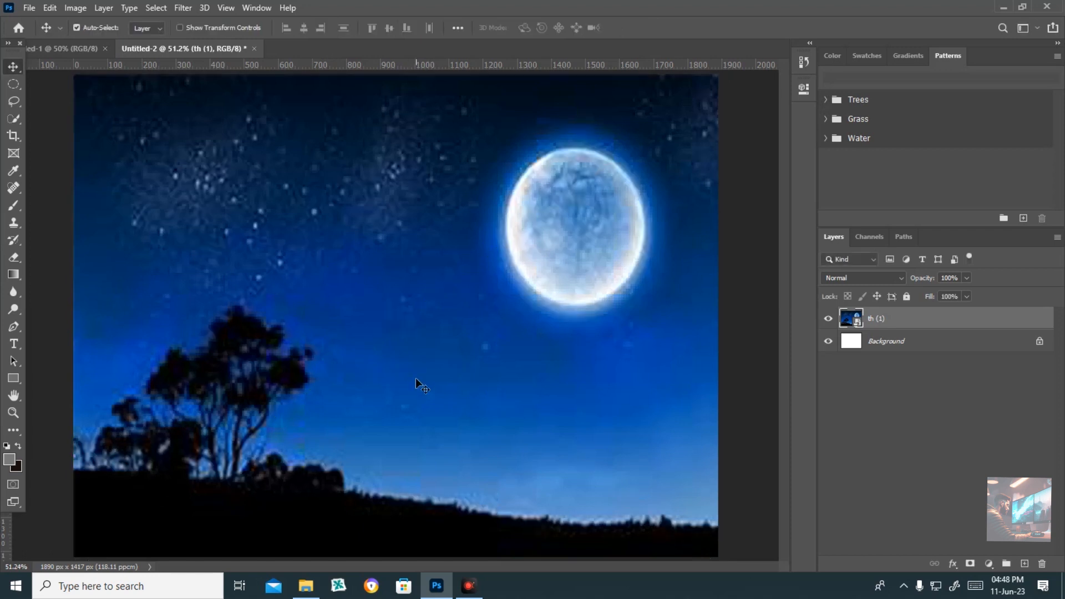
# - Choose the Single Column Marquee tool and merge the th (1) layer with the Background layer
pyautogui.click(15, 83)
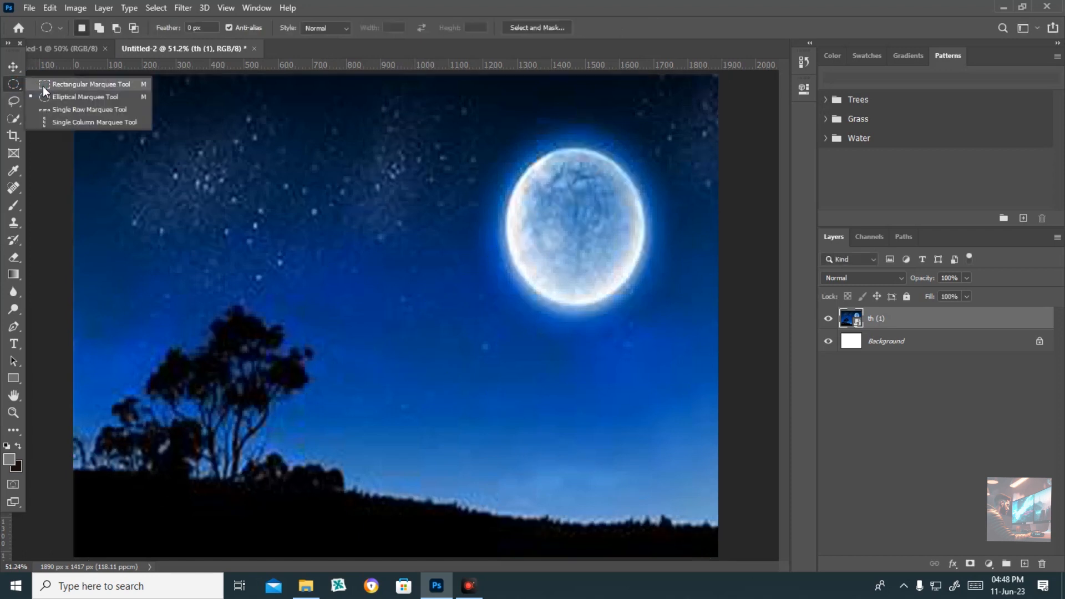
pyautogui.click(72, 124)
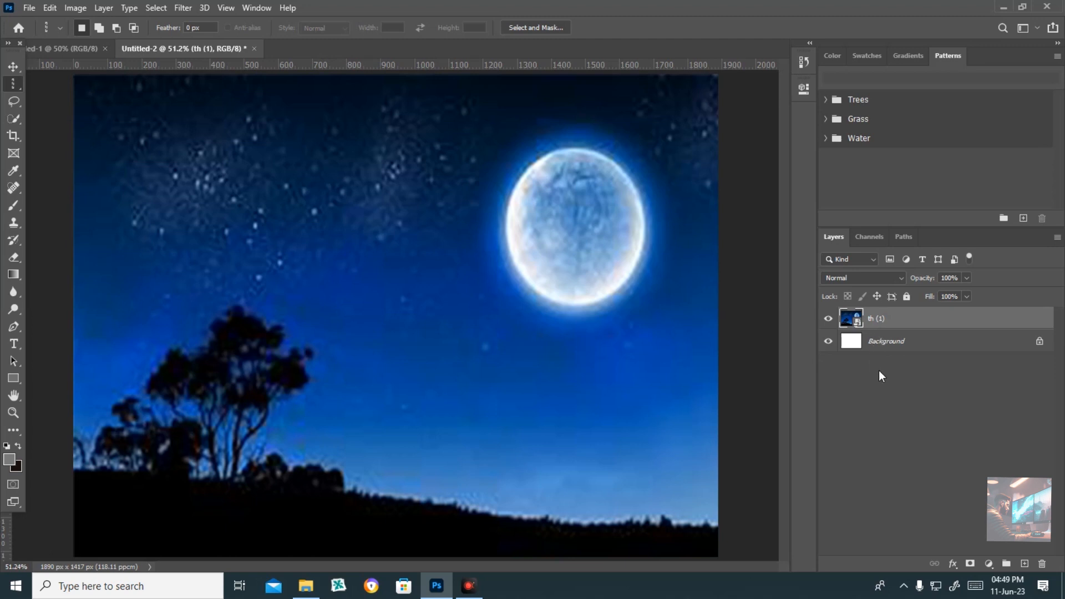
pyautogui.keyDown('shift'); pyautogui.click(887, 340); pyautogui.keyUp('shift')
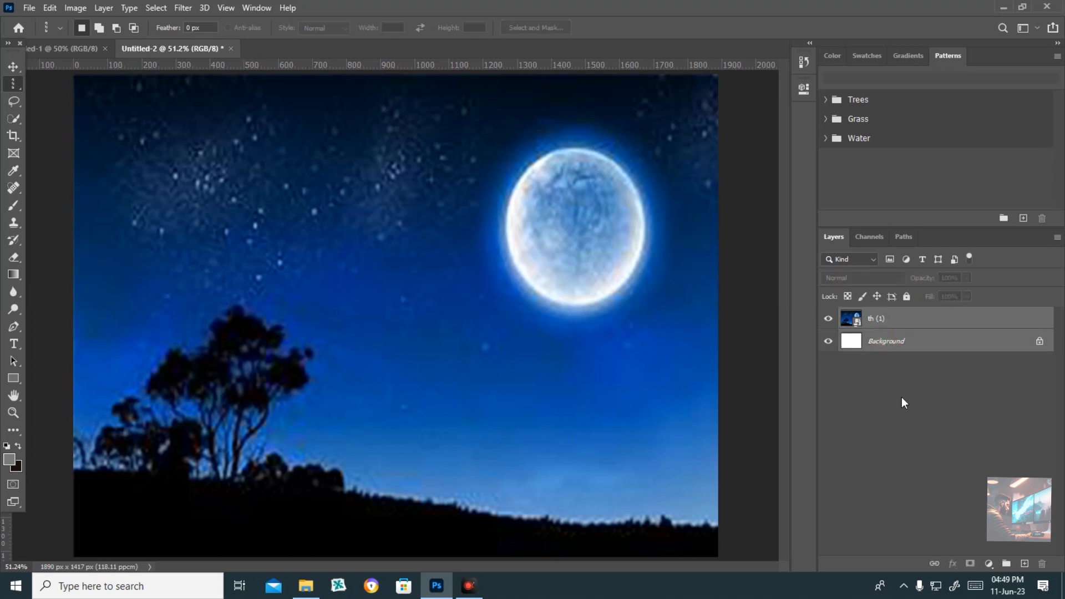
pyautogui.rightClick(903, 321)
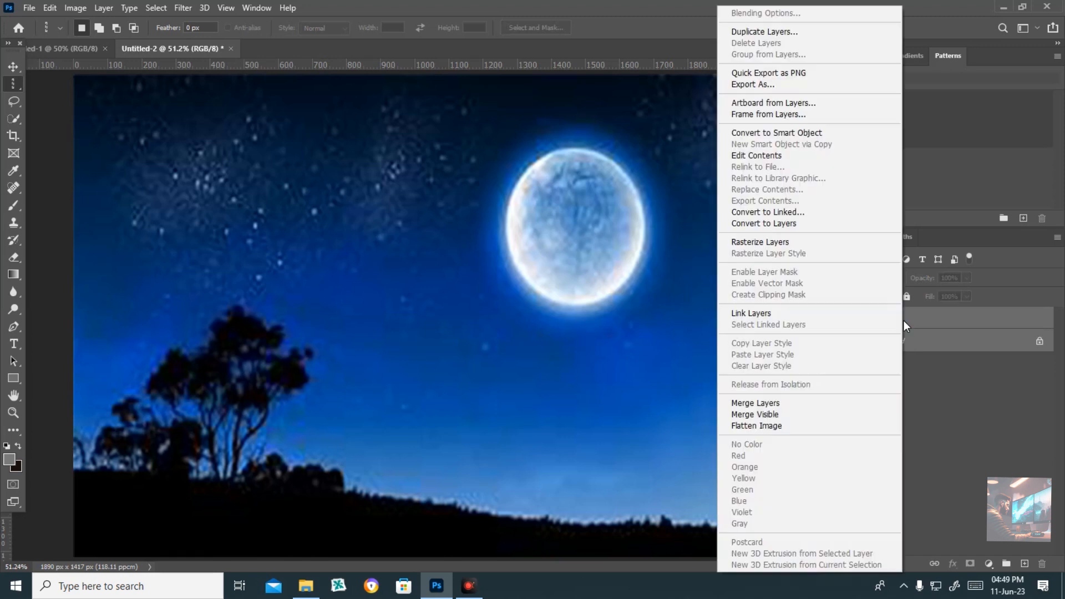
pyautogui.click(763, 402)
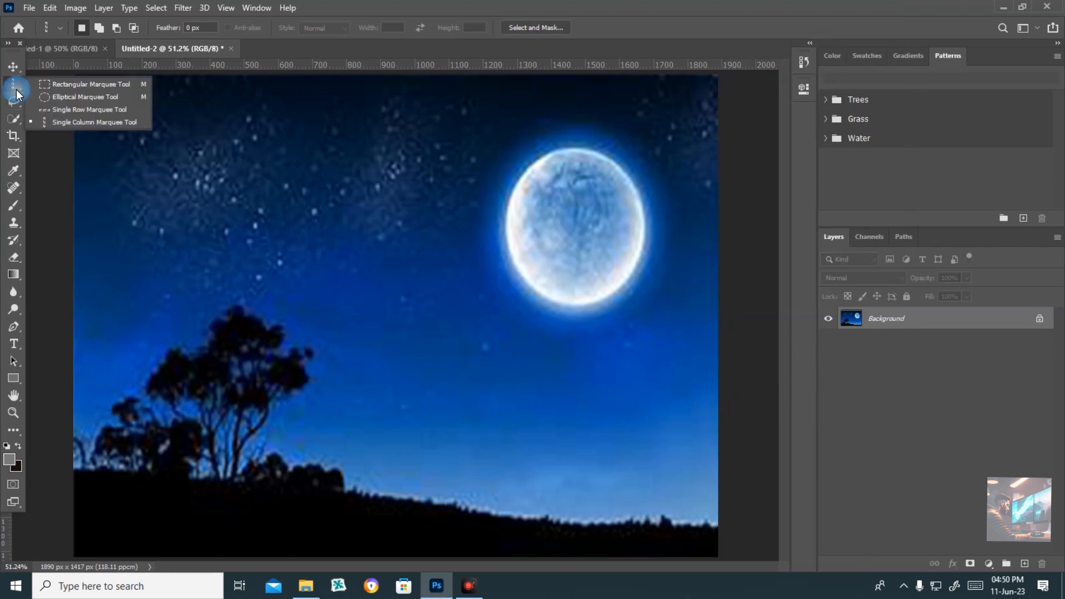
# - Place a single-column marquee selection near the middle of the canvas, at about 908 px horizontally
pyautogui.click(54, 123)
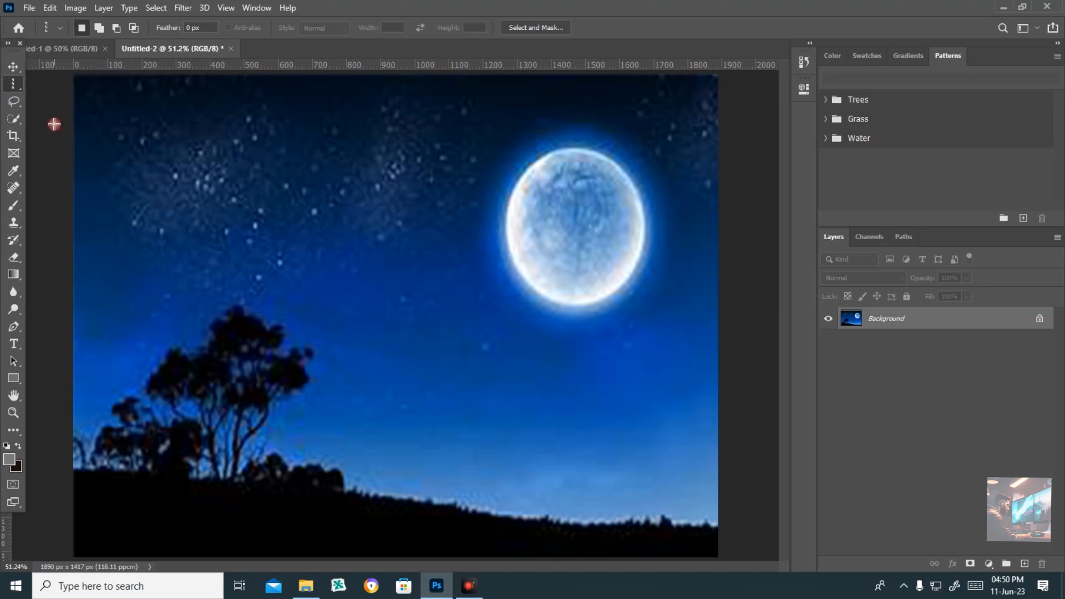
pyautogui.click(386, 77)
pyautogui.moveTo(385, 78); pyautogui.dragTo(384, 81)
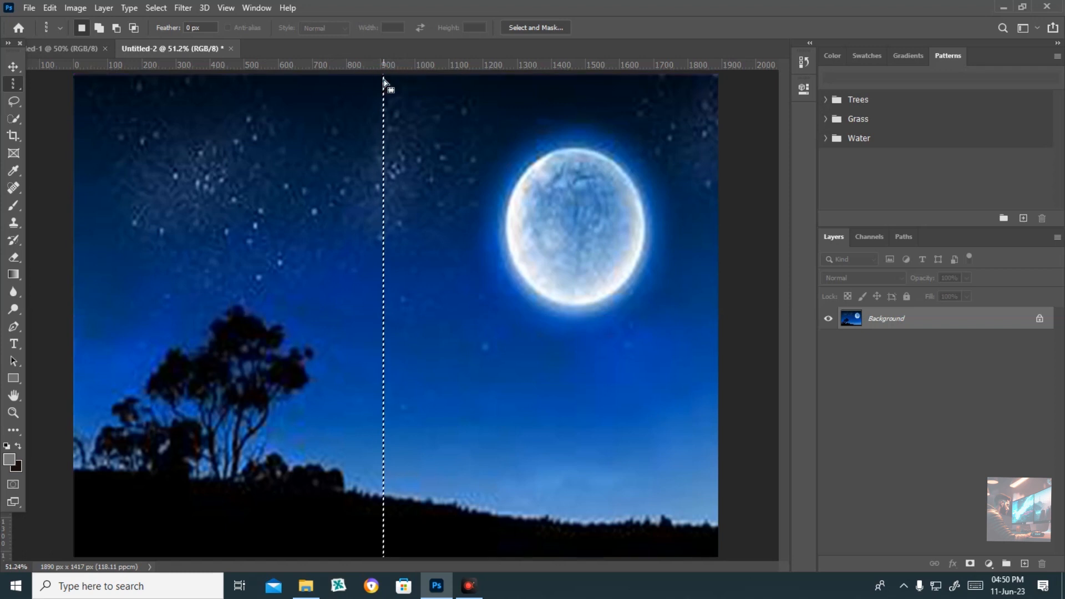
# - Widen the column selection with Transform Selection so it covers the moon side up to the canvas's right edge
pyautogui.rightClick(410, 283)
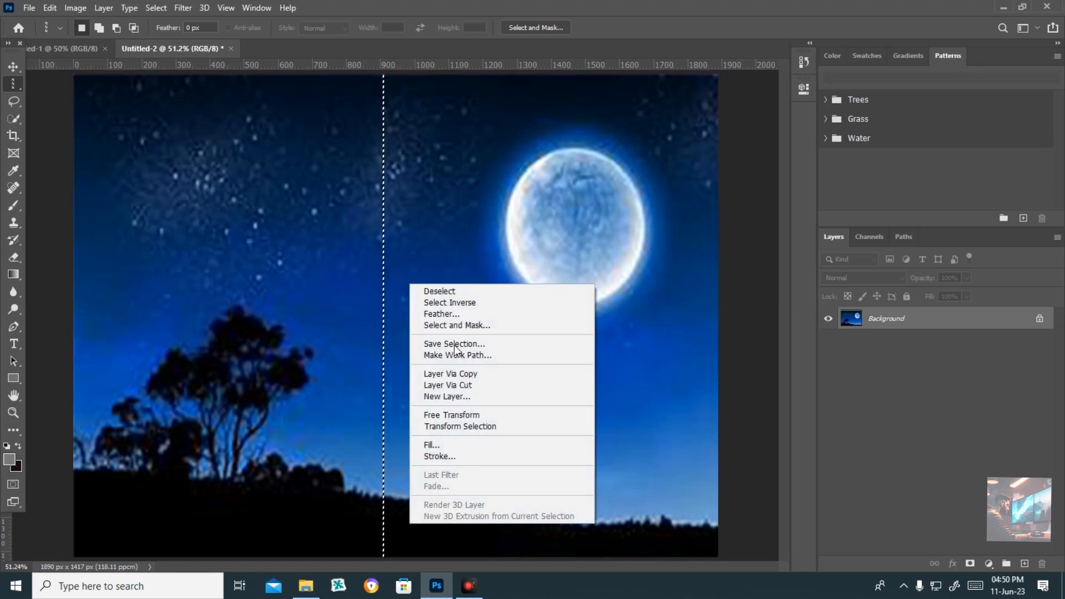
pyautogui.click(472, 427)
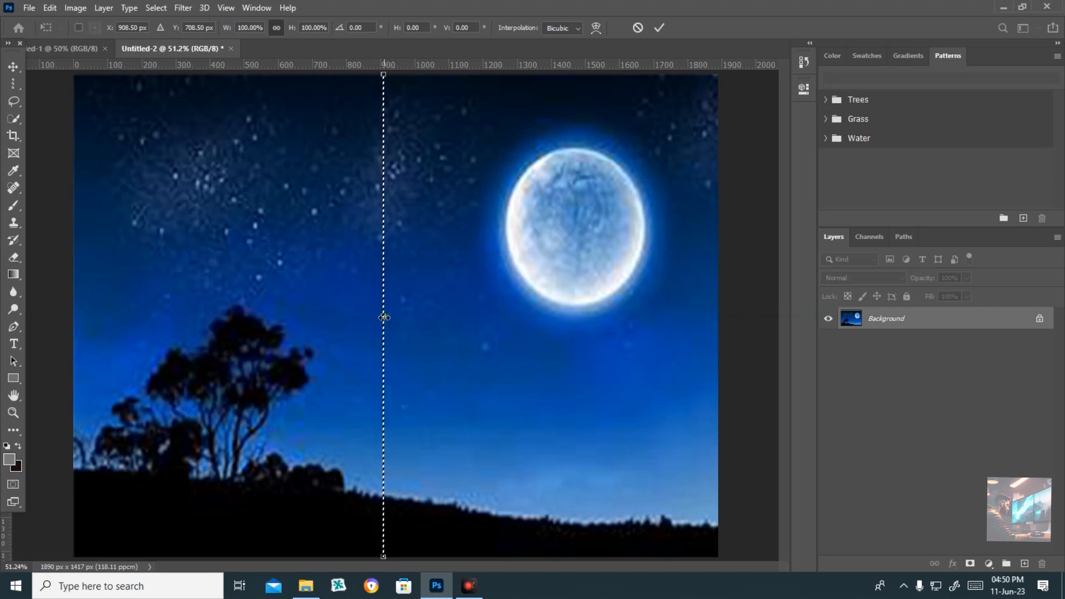
pyautogui.moveTo(384, 317); pyautogui.dragTo(716, 345)
pyautogui.press('Return')
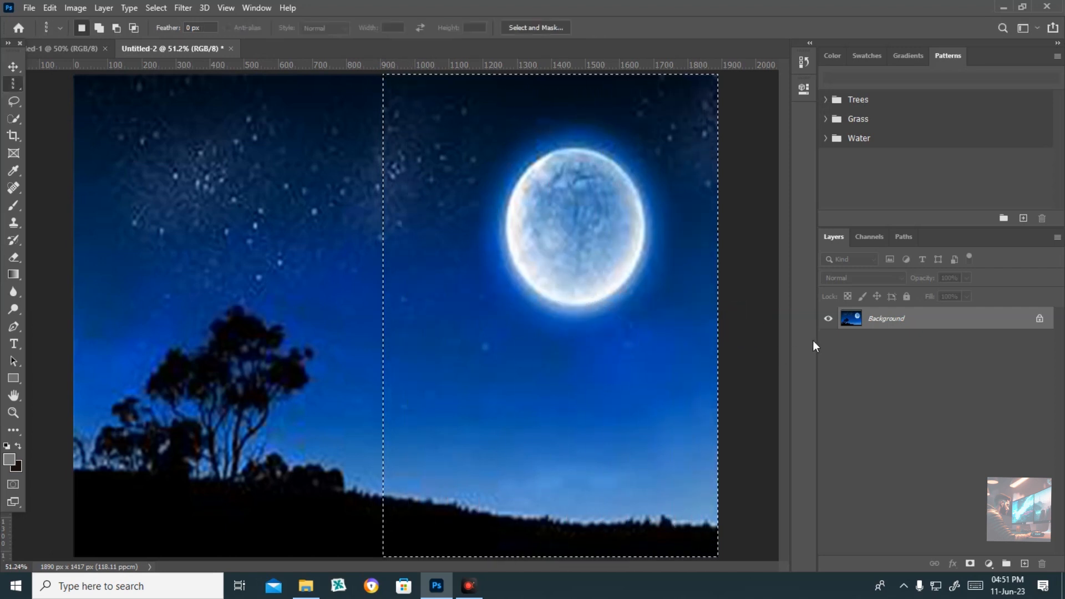
pyautogui.rightClick(891, 322)
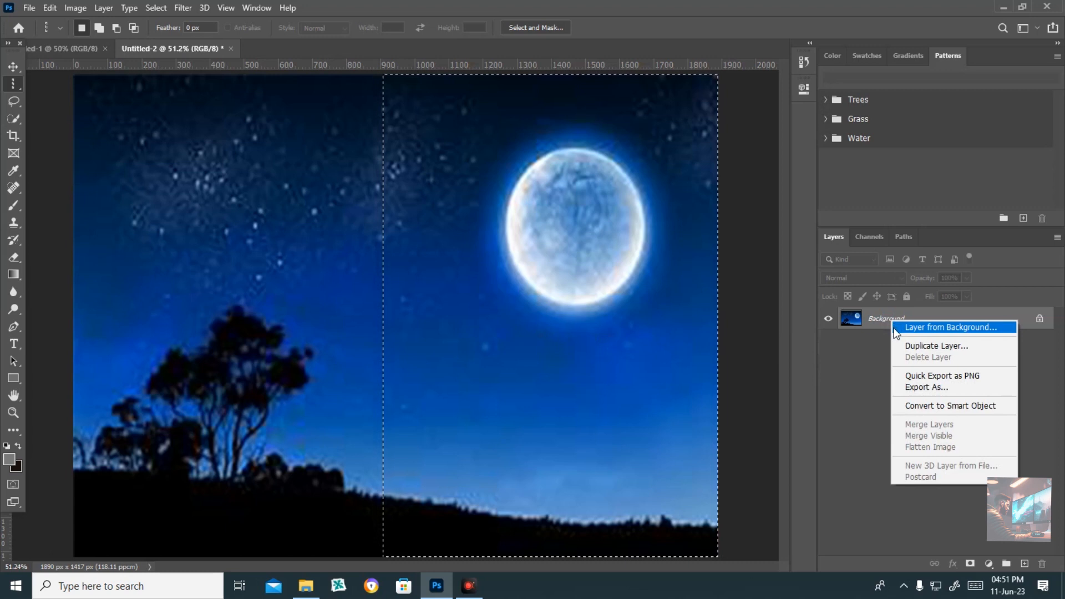
pyautogui.click(917, 345)
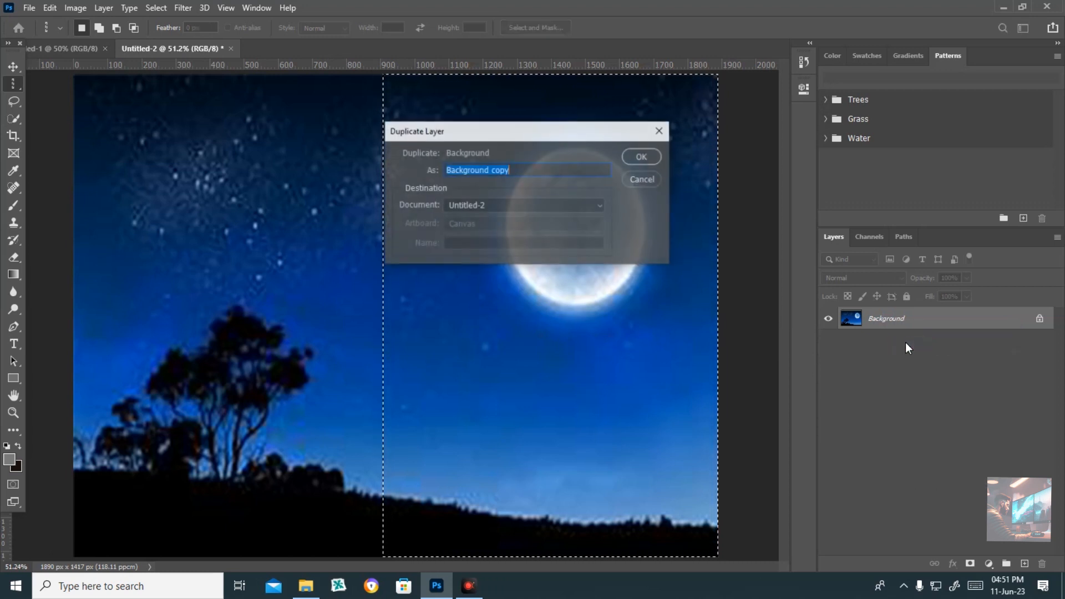
pyautogui.click(654, 156)
pyautogui.moveTo(904, 319); pyautogui.dragTo(1041, 563)
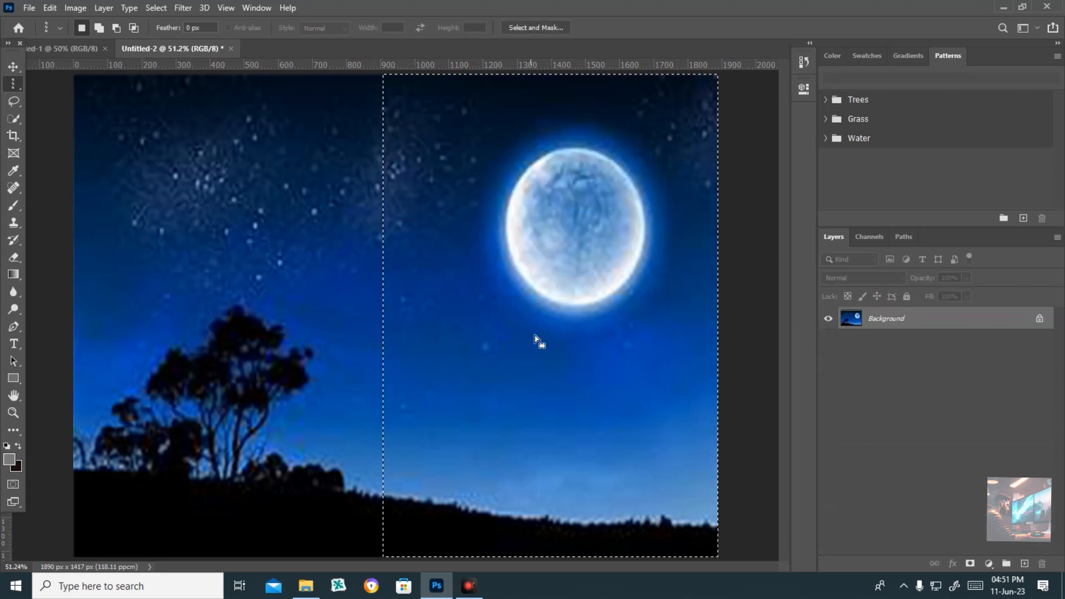
pyautogui.rightClick(891, 320)
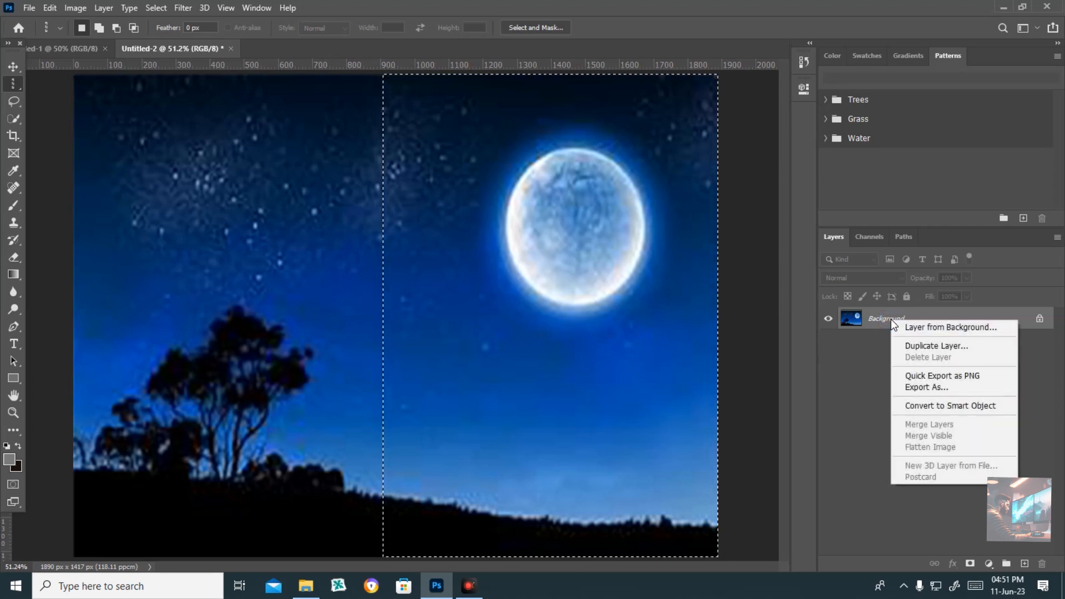
pyautogui.click(917, 345)
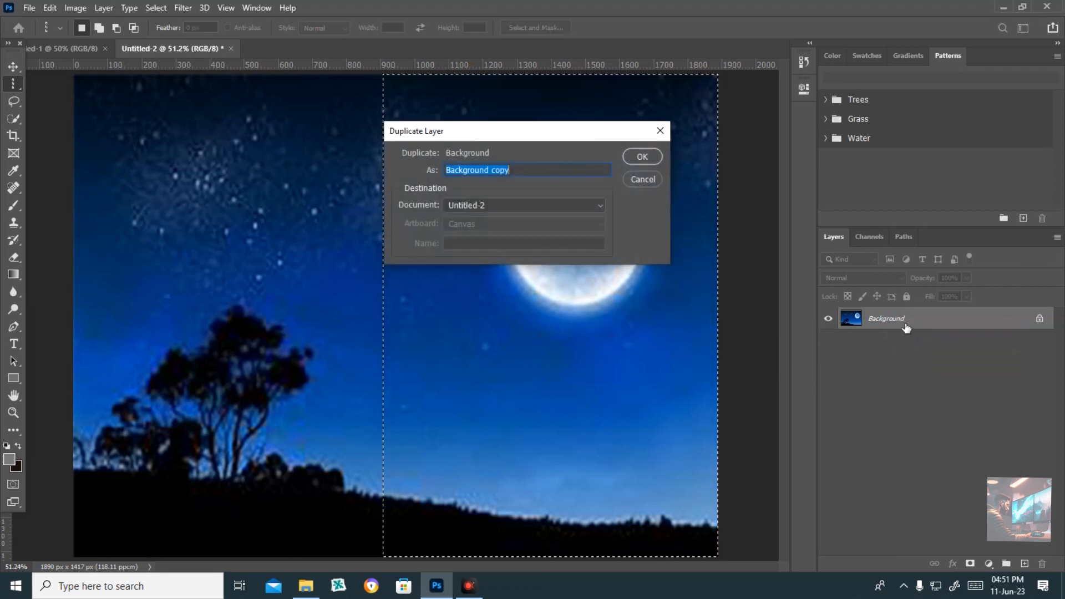
pyautogui.press('Return')
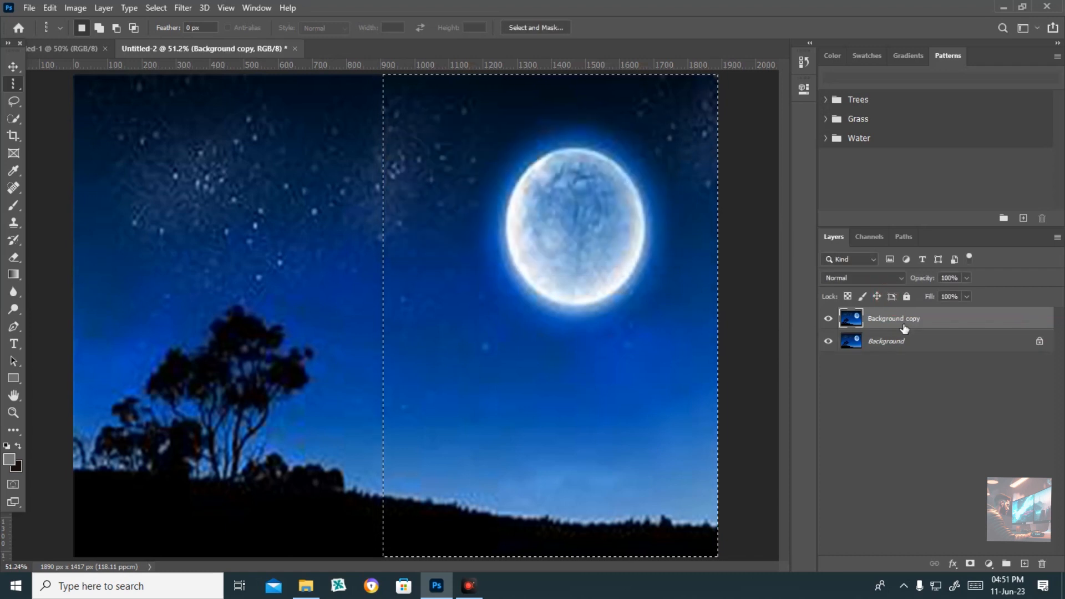
pyautogui.moveTo(908, 318); pyautogui.dragTo(1042, 564)
pyautogui.hotkey('ctrl', 't')
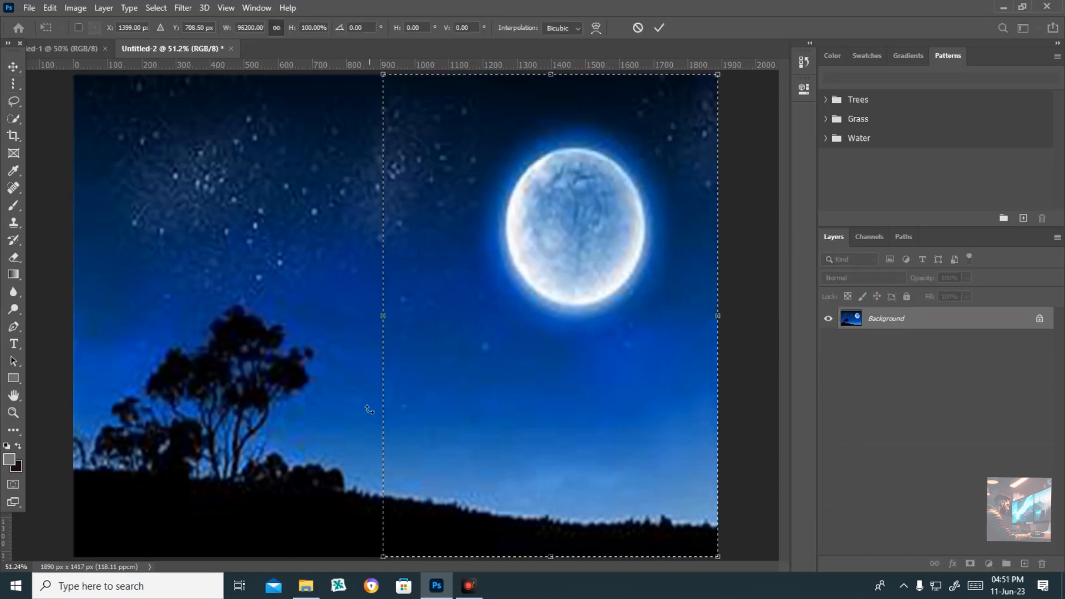
pyautogui.press('Return')
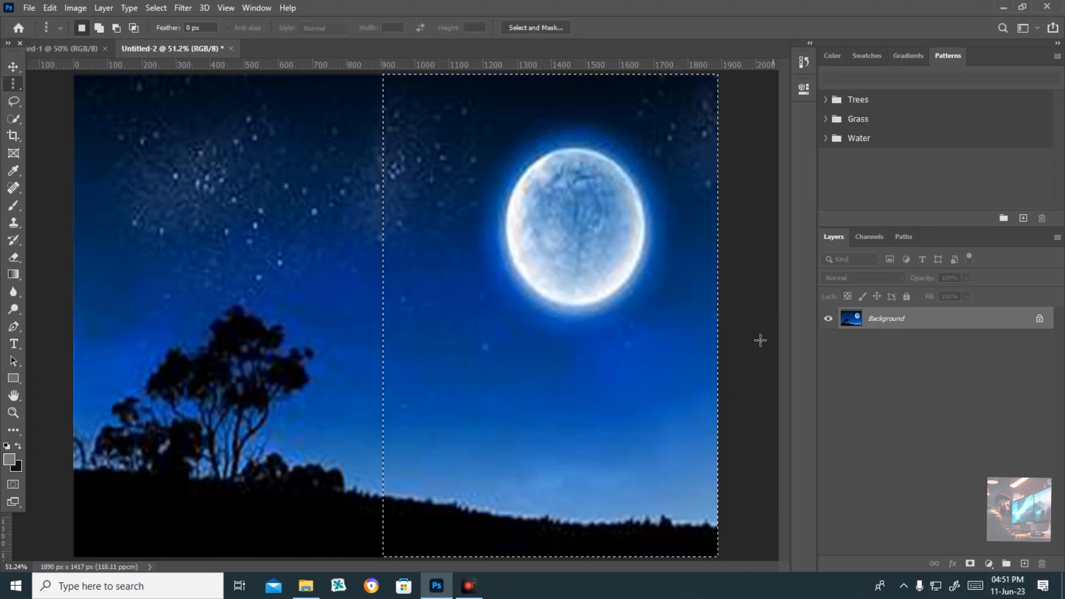
# - Duplicate the Background layer within Untitled-2 as Background copy
pyautogui.rightClick(892, 322)
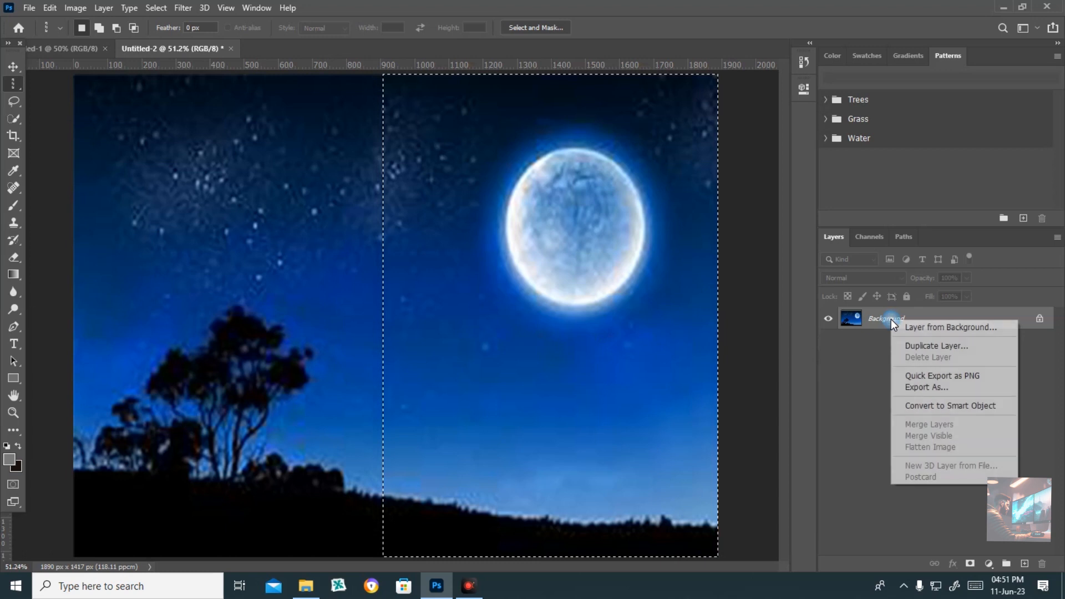
pyautogui.click(919, 346)
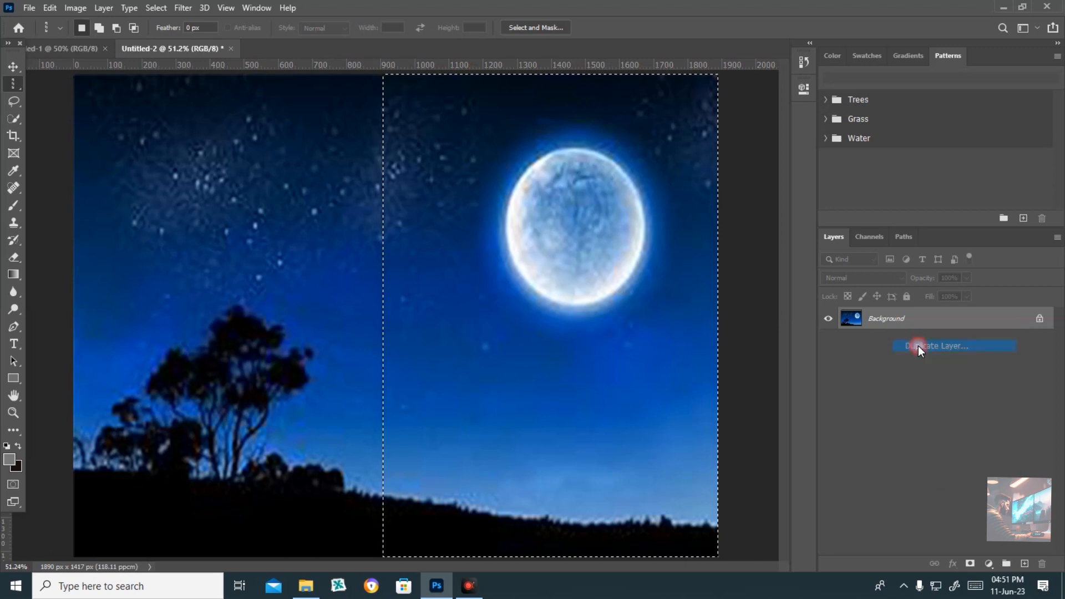
pyautogui.click(659, 153)
pyautogui.moveTo(1029, 321); pyautogui.dragTo(974, 321)
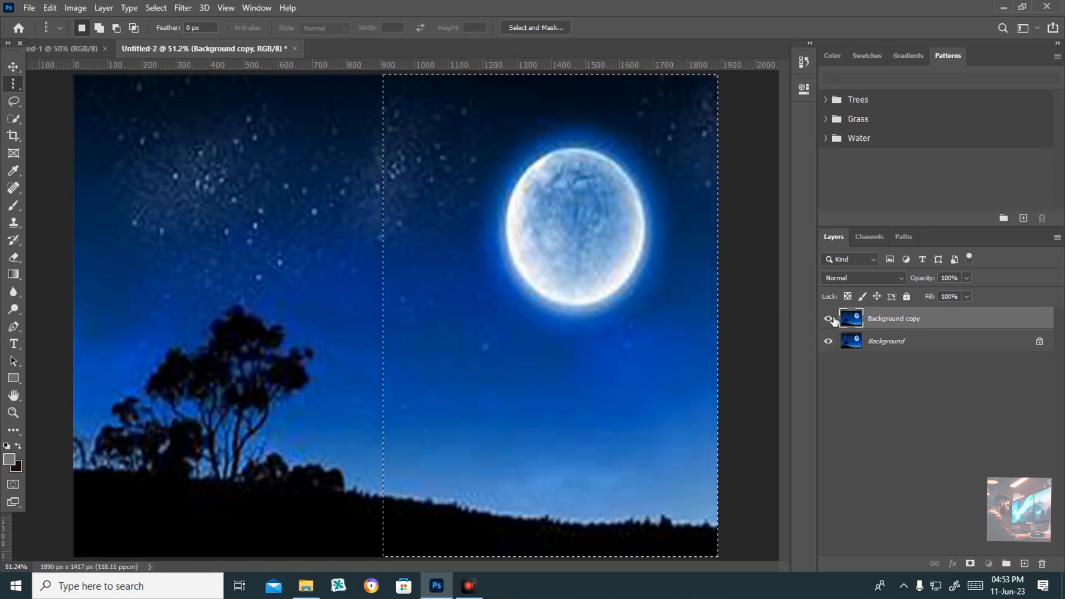
# - Mirror the selected moon half of the Background copy across its inner edge with Free Transform, filling the canvas's left half at -92.46% width
pyautogui.rightClick(447, 293)
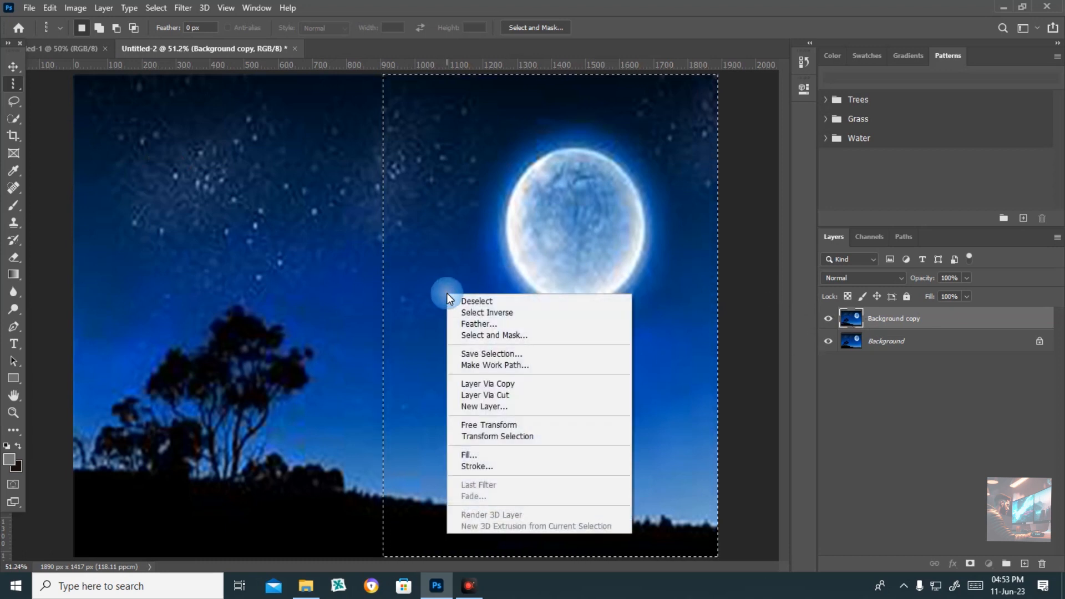
pyautogui.click(511, 424)
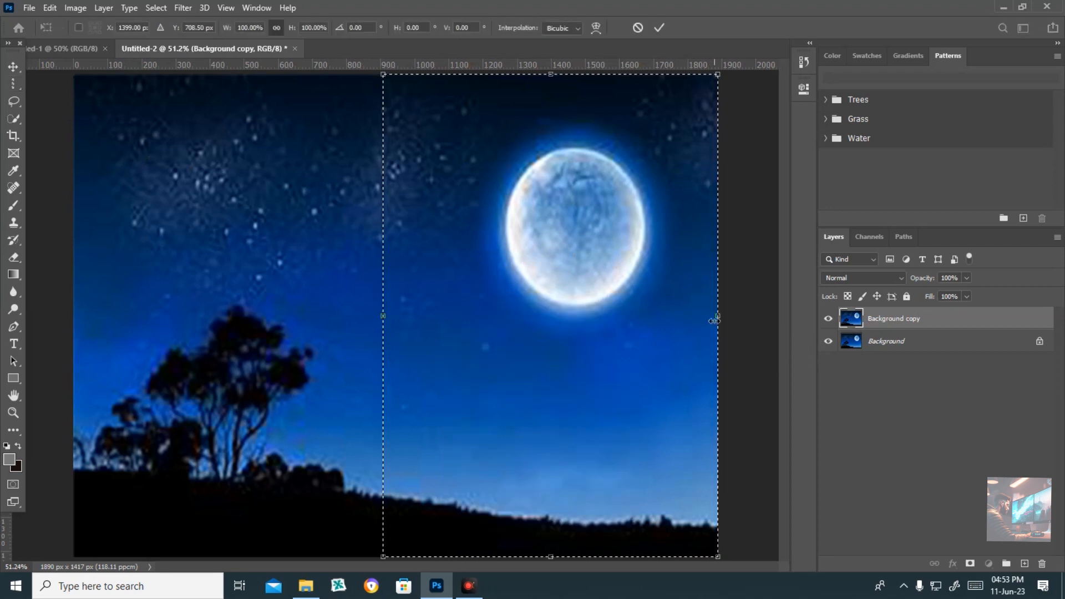
pyautogui.moveTo(717, 321); pyautogui.dragTo(76, 287)
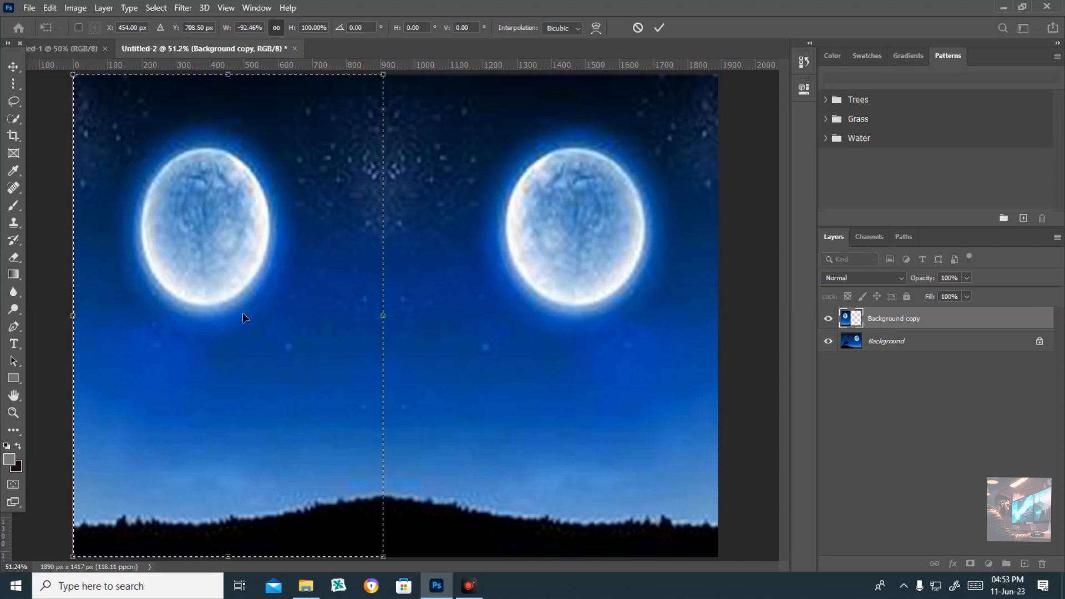
pyautogui.click(16, 308)
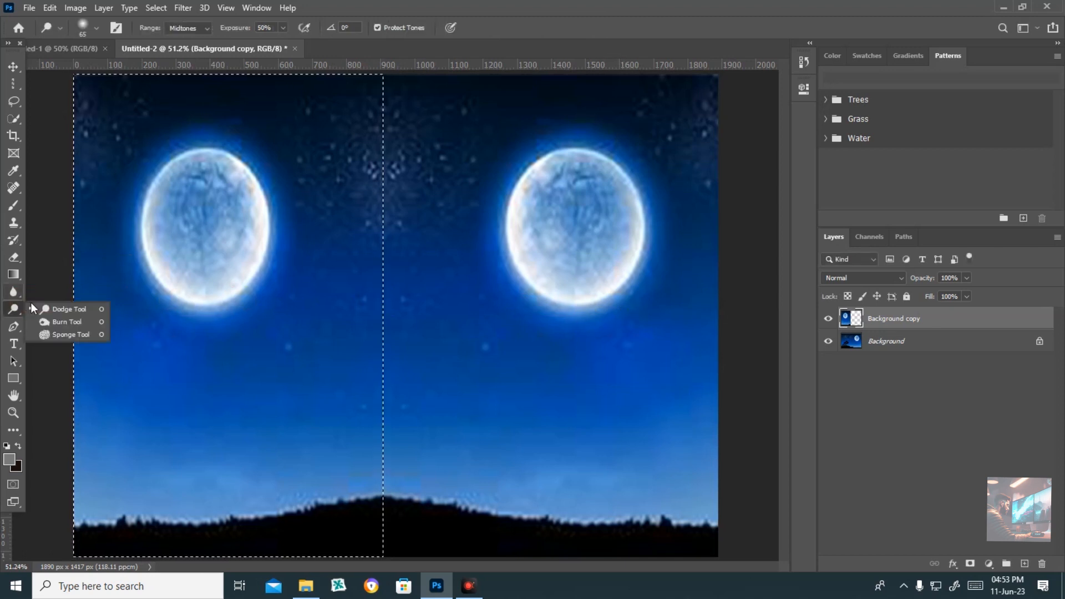
pyautogui.click(12, 67)
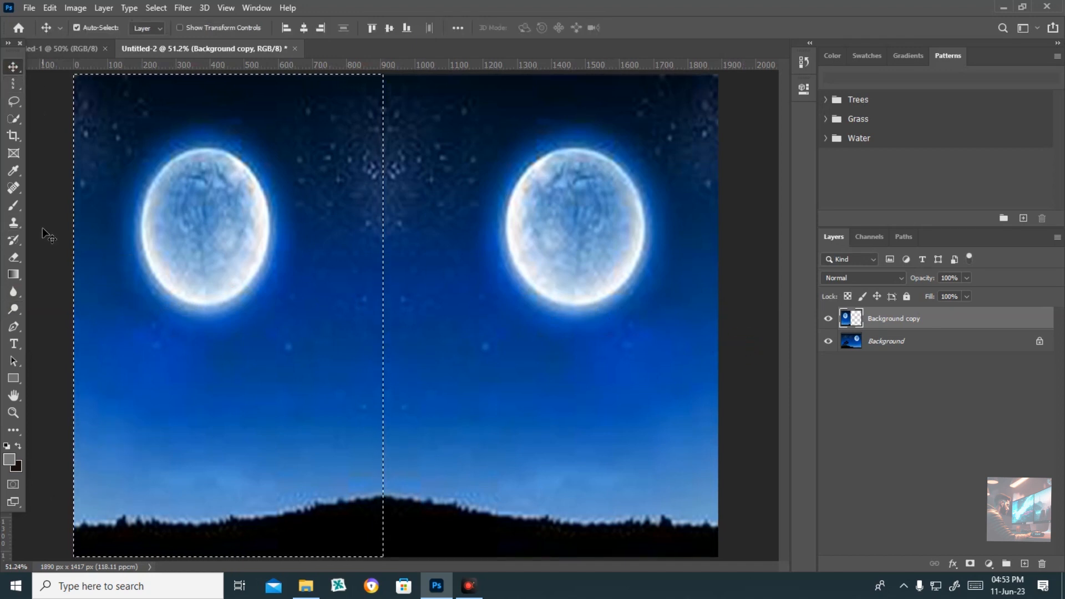